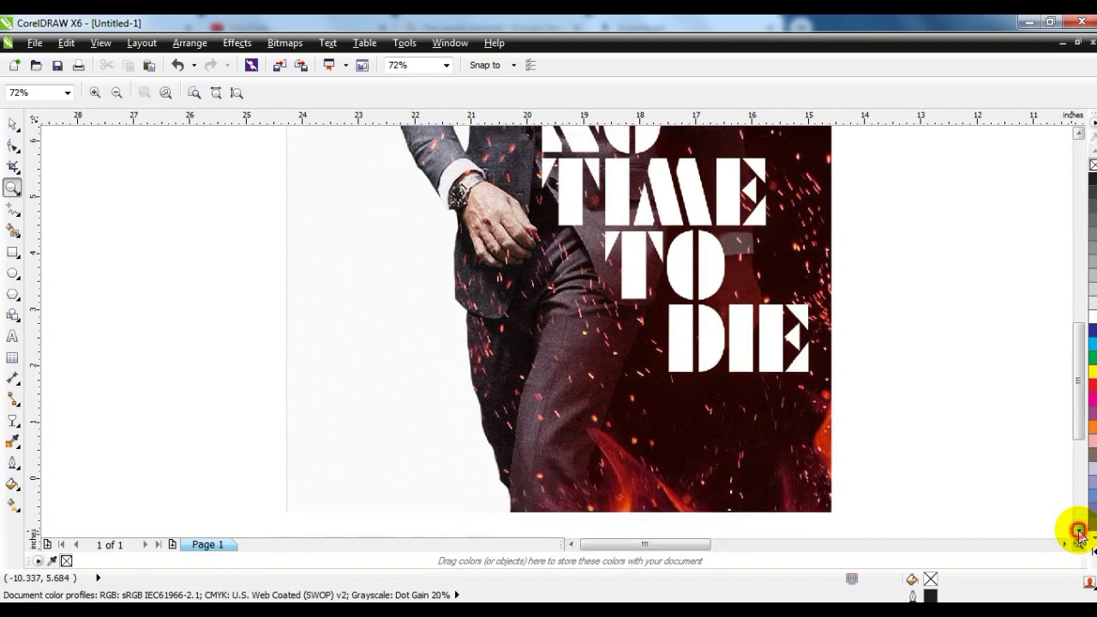
# Step: Move the street photo of the man in the grey suit beside the No Time to Die reference poster
pyautogui.click(1080, 533)
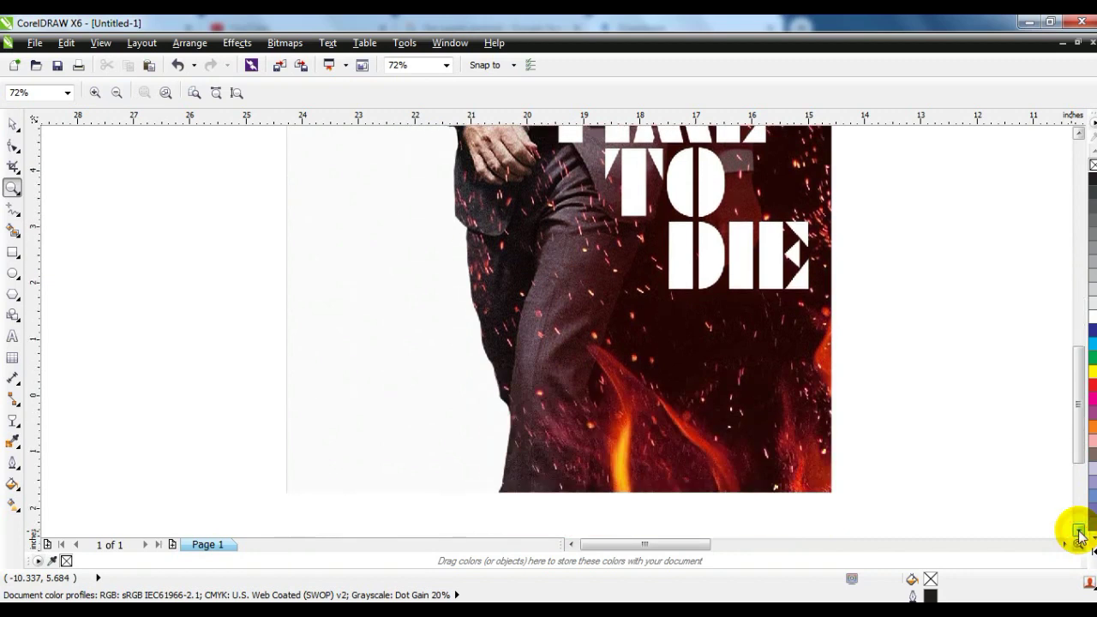
pyautogui.rightClick(687, 363)
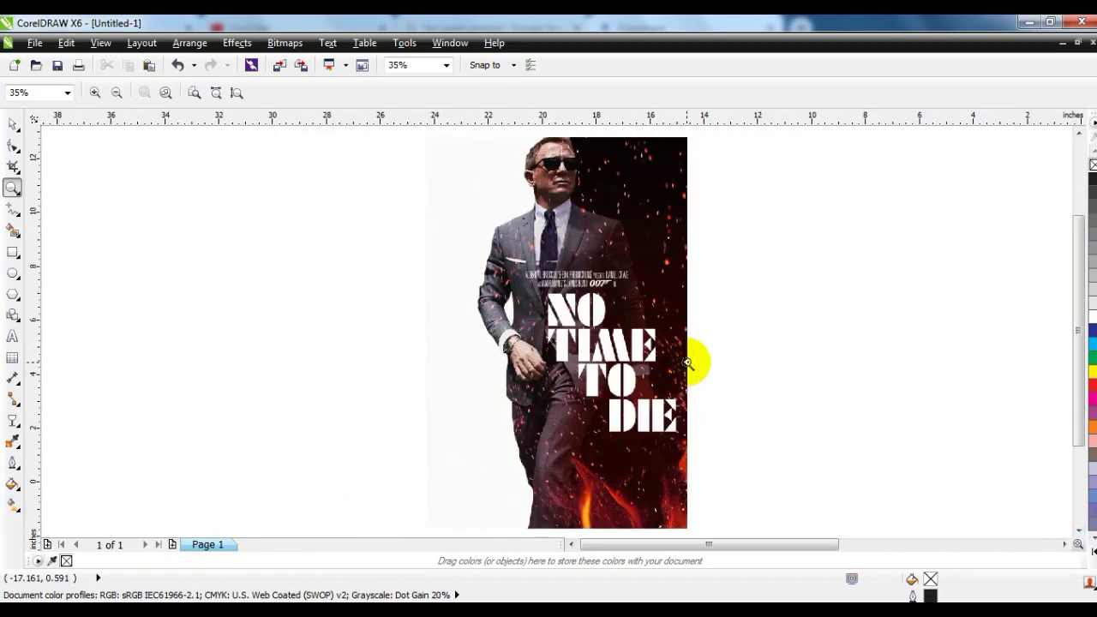
pyautogui.rightClick(687, 362)
pyautogui.click(9, 131)
pyautogui.click(1065, 545)
pyautogui.moveTo(1043, 361); pyautogui.dragTo(201, 316)
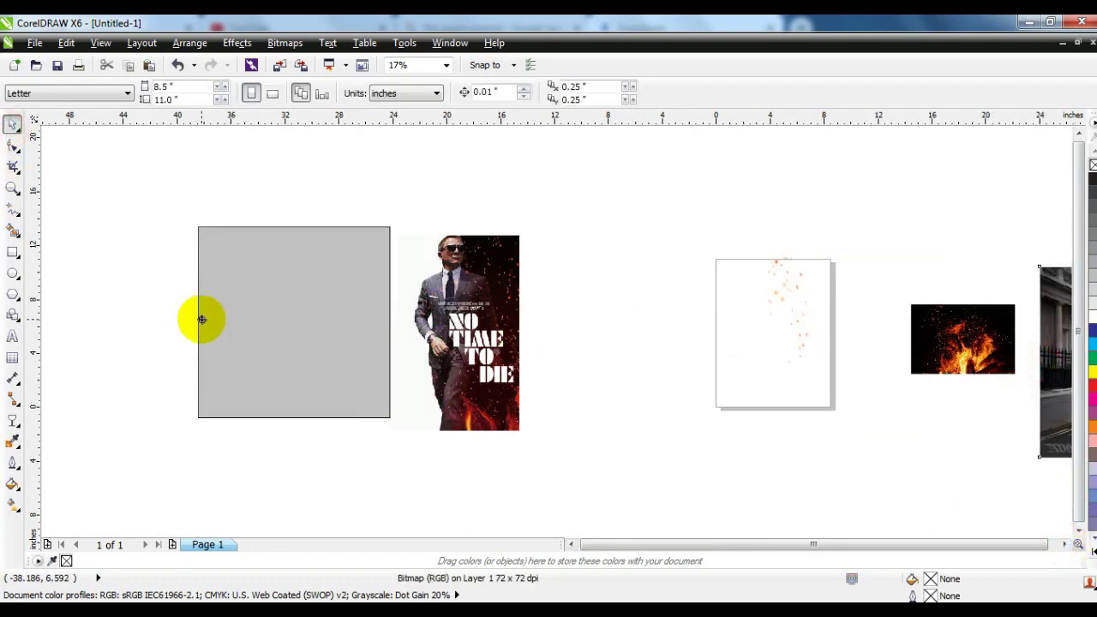
pyautogui.click(682, 347)
# Step: Start a freehand outline at the man's ear, tracing over his hair and down the face and collar to the far shoulder
pyautogui.click(13, 187)
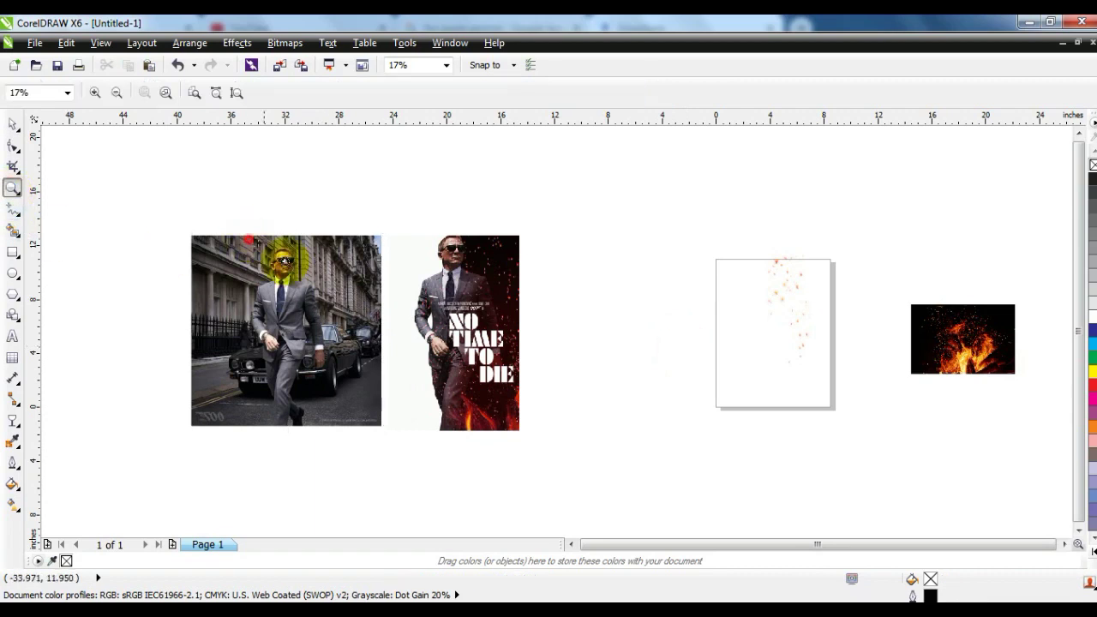
pyautogui.moveTo(386, 302); pyautogui.dragTo(391, 301)
pyautogui.scroll(1, 181, 294)
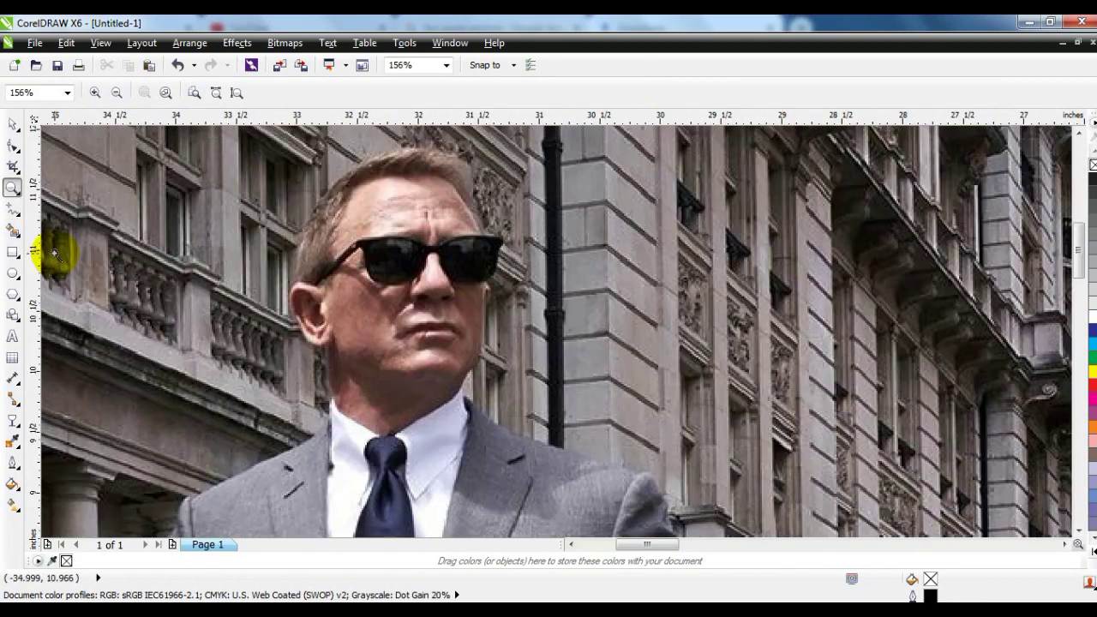
pyautogui.click(12, 210)
pyautogui.click(300, 282)
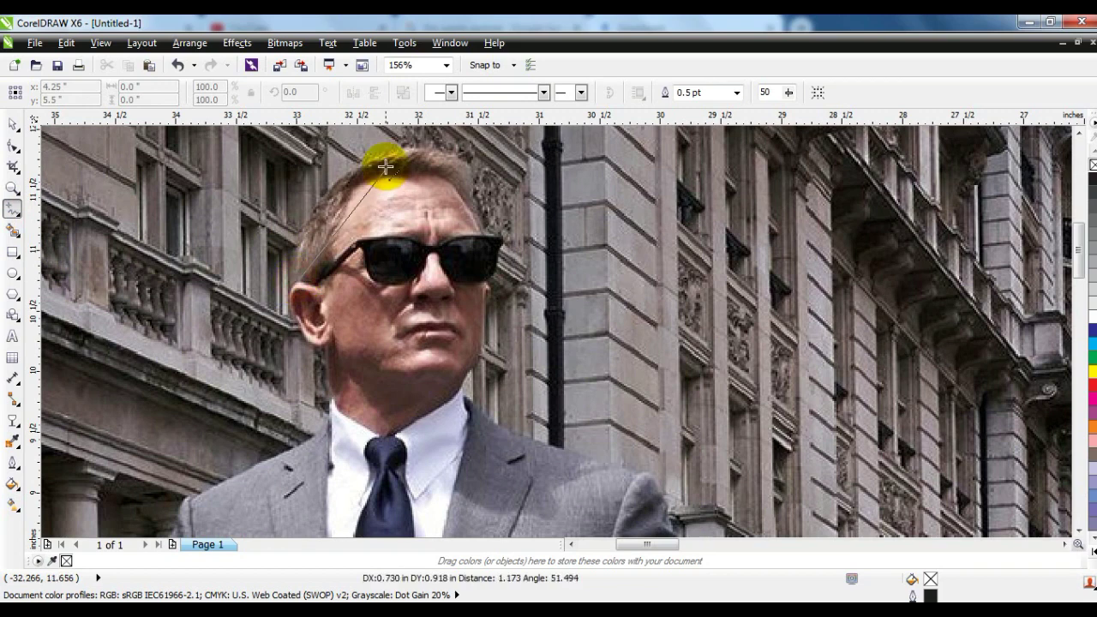
pyautogui.doubleClick(385, 158)
pyautogui.doubleClick(476, 201)
pyautogui.doubleClick(486, 236)
pyautogui.doubleClick(496, 254)
pyautogui.doubleClick(487, 283)
pyautogui.doubleClick(468, 375)
pyautogui.doubleClick(463, 402)
pyautogui.doubleClick(509, 433)
pyautogui.doubleClick(642, 474)
pyautogui.doubleClick(669, 497)
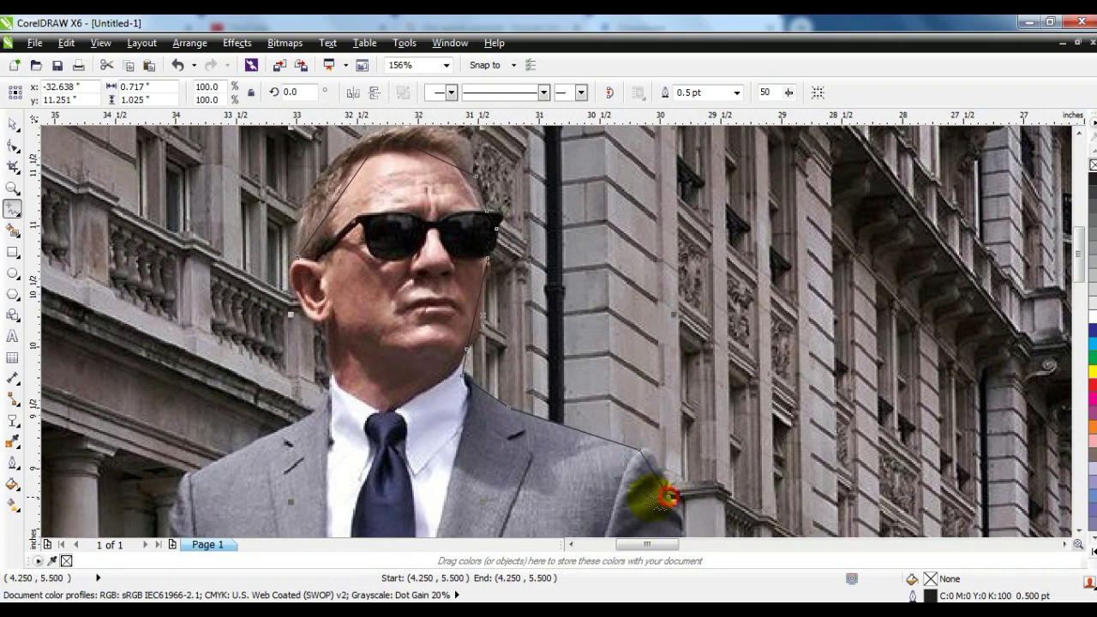
# Step: Extend the outline from the ear down the neck and collar to the other shoulder
pyautogui.doubleClick(302, 297)
pyautogui.doubleClick(332, 372)
pyautogui.doubleClick(315, 413)
pyautogui.doubleClick(193, 475)
# Step: Trace the outer edges of both jacket sleeves, continuing the outline down to the cuffs
pyautogui.click(13, 189)
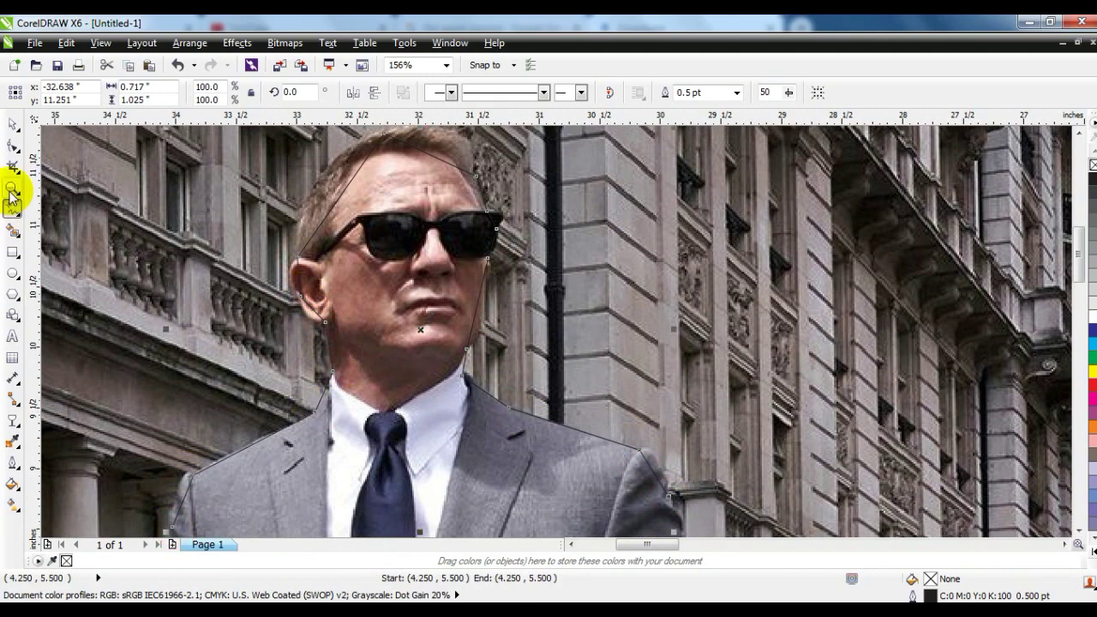
pyautogui.scroll(-1, 186, 367)
pyautogui.scroll(-6, 188, 343)
pyautogui.scroll(4, 192, 260)
pyautogui.scroll(1, 342, 309)
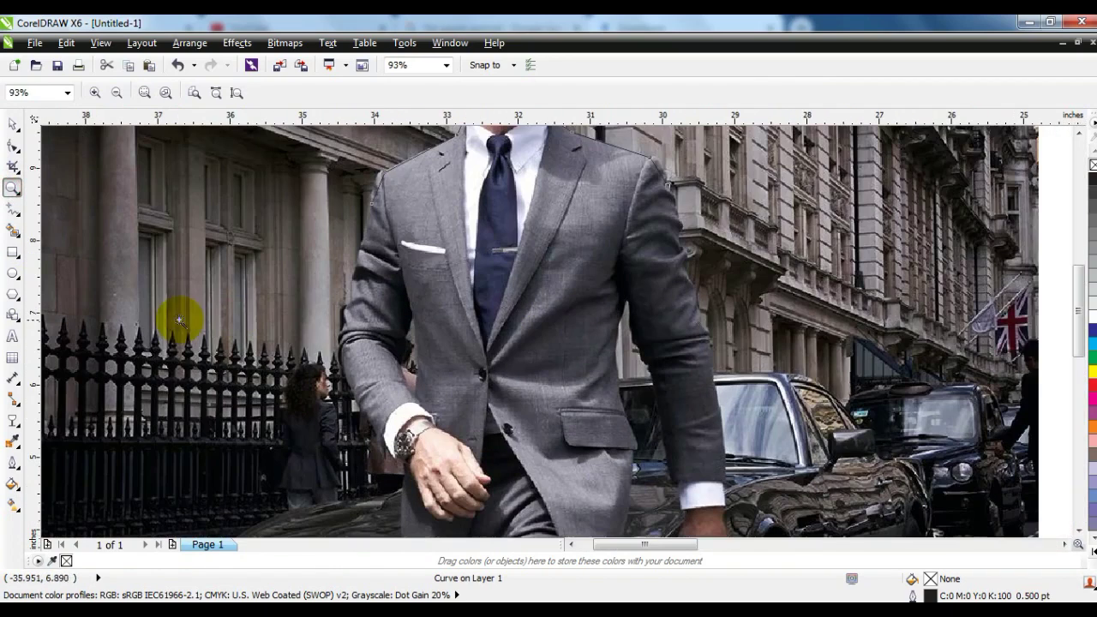
pyautogui.click(13, 210)
pyautogui.click(372, 204)
pyautogui.doubleClick(346, 328)
pyautogui.doubleClick(350, 389)
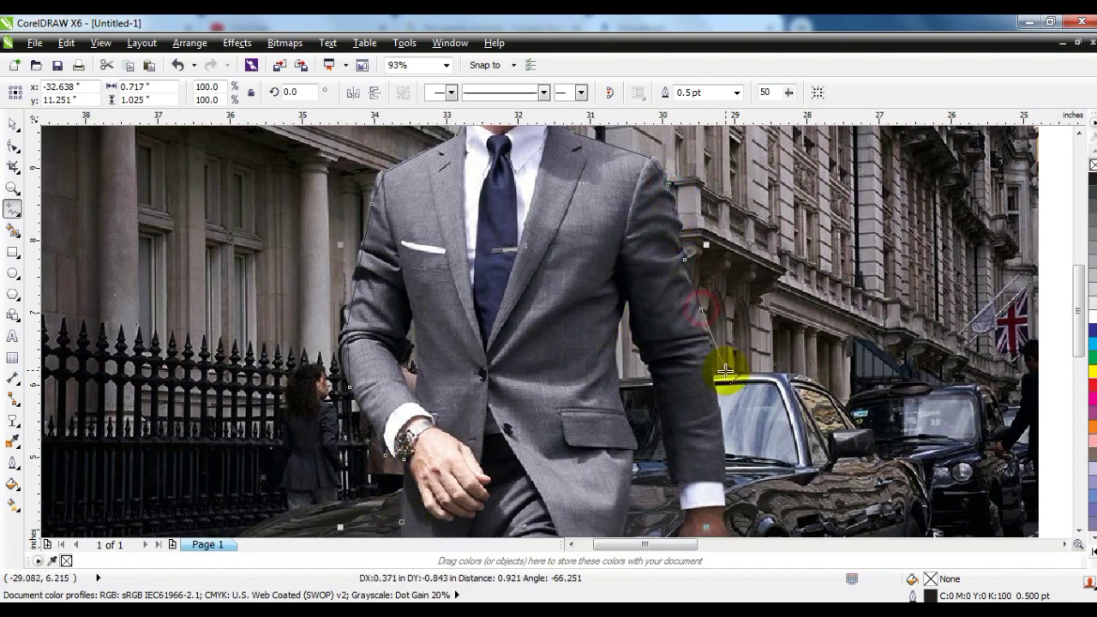
pyautogui.doubleClick(719, 482)
# Step: Trace the jacket hem and trouser legs down to the photo's lower edge, around the rear shoe and back up
pyautogui.click(1078, 530)
pyautogui.click(13, 188)
pyautogui.scroll(1, 330, 418)
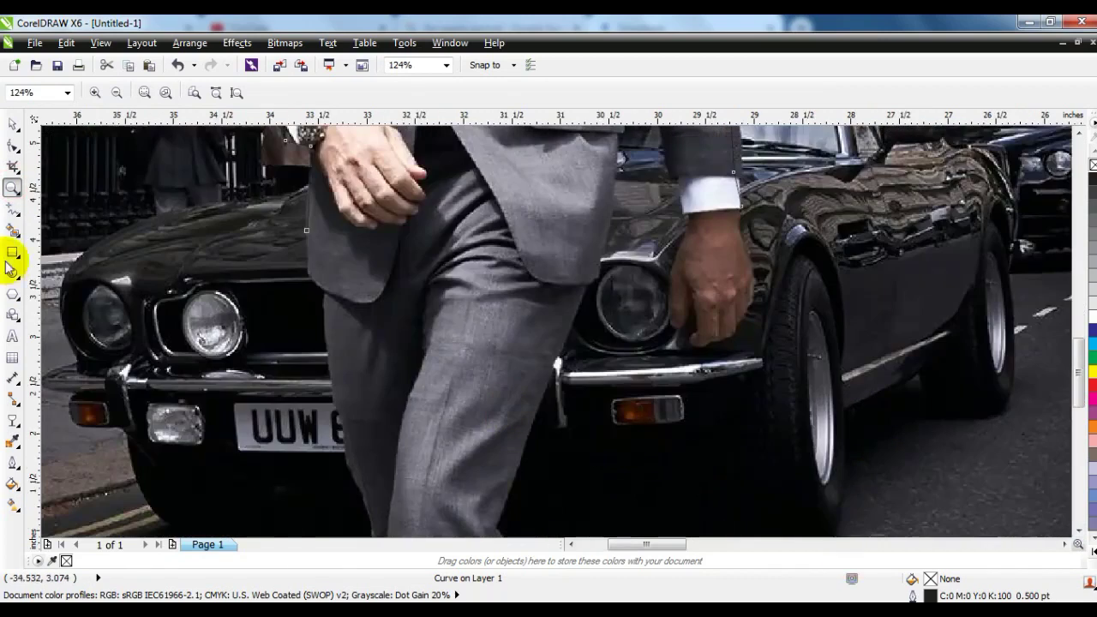
pyautogui.click(14, 210)
pyautogui.doubleClick(359, 494)
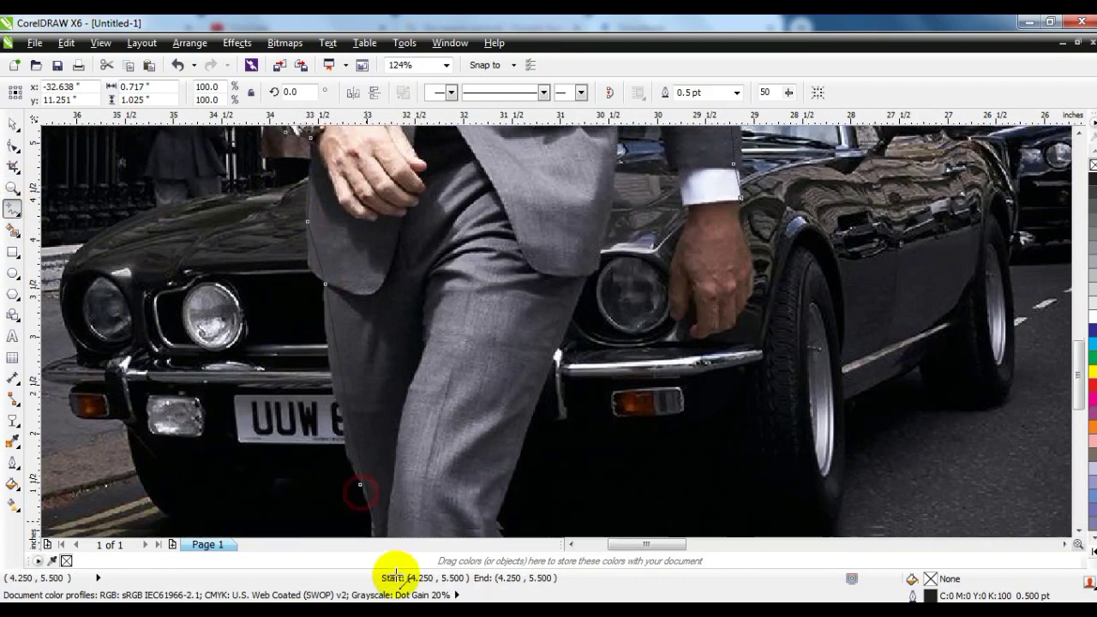
pyautogui.doubleClick(386, 500)
pyautogui.doubleClick(380, 521)
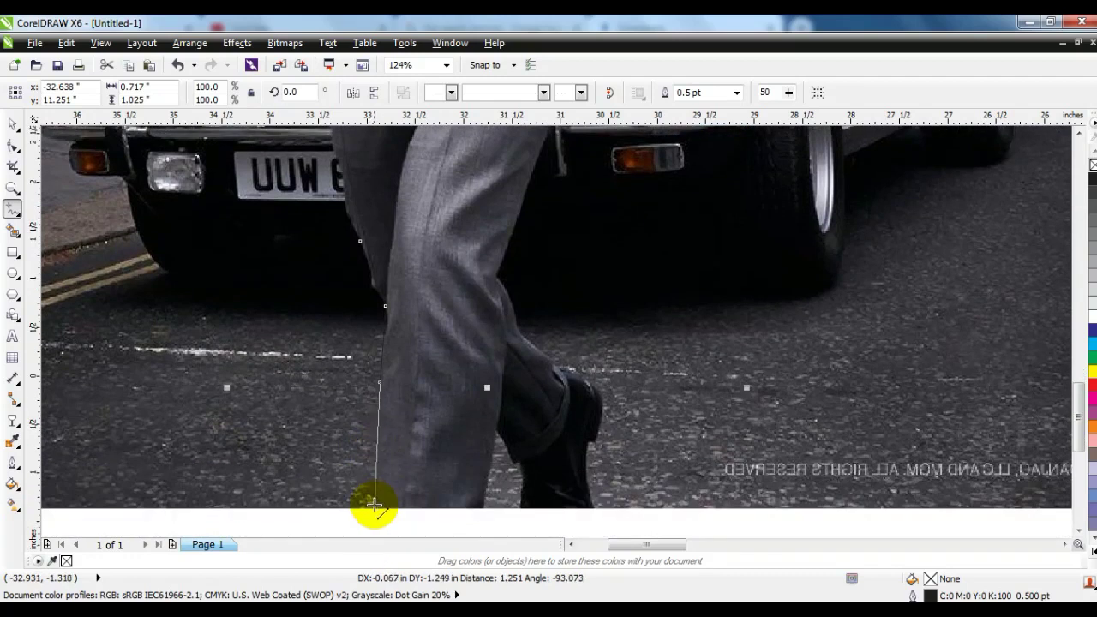
pyautogui.doubleClick(375, 497)
pyautogui.doubleClick(593, 498)
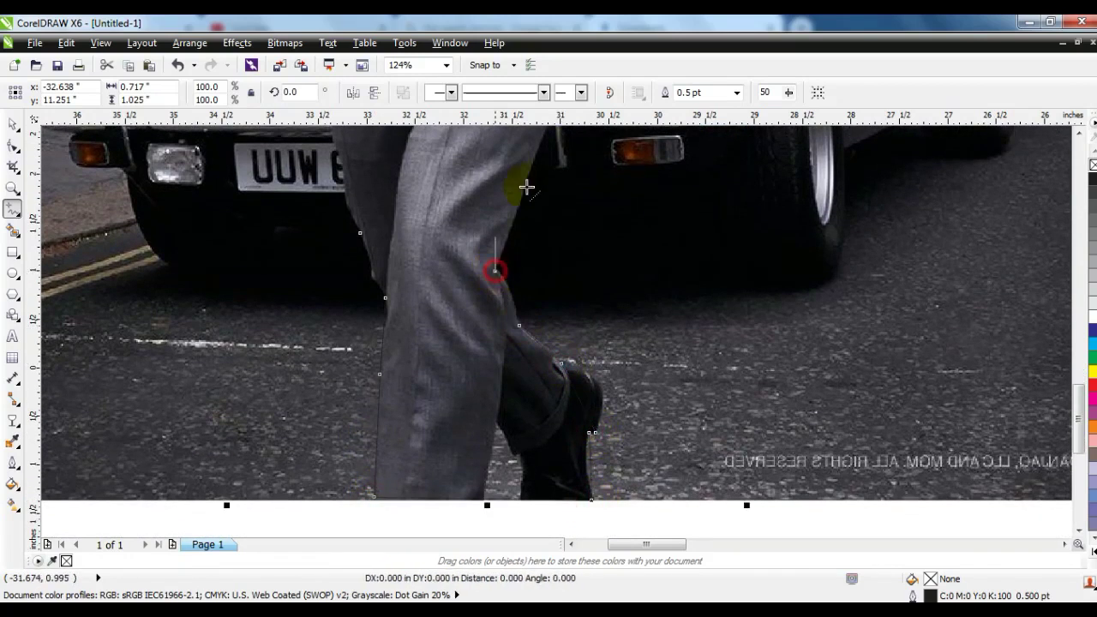
pyautogui.doubleClick(495, 271)
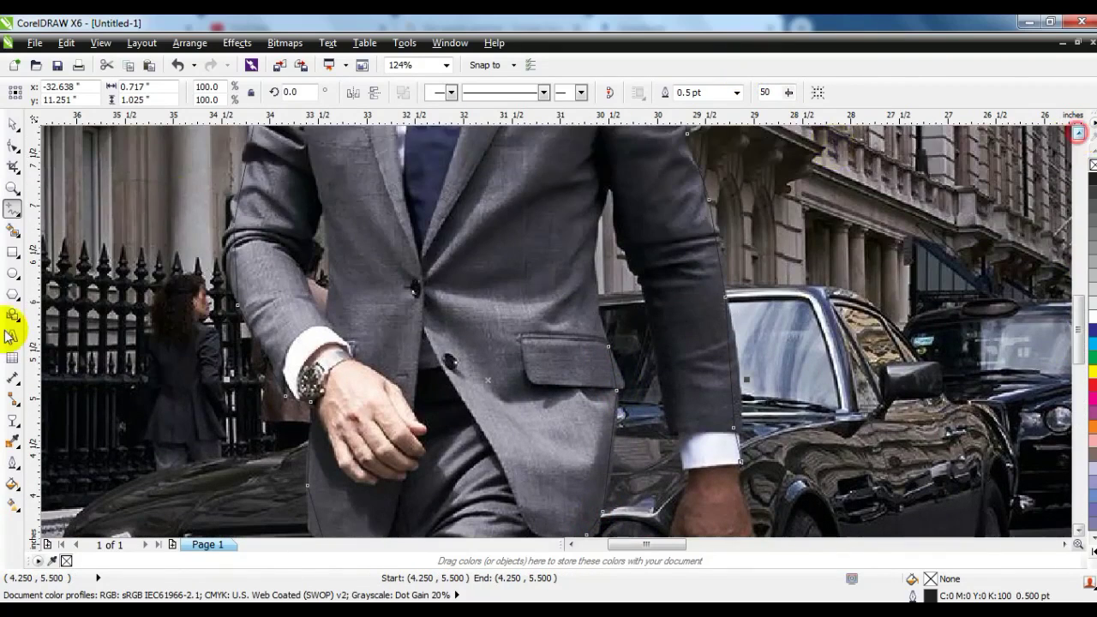
# Step: Set the outline to 2 pt magenta and close it along the inner sleeve and around the hanging hand
pyautogui.click(13, 463)
pyautogui.click(66, 390)
pyautogui.rightClick(1093, 397)
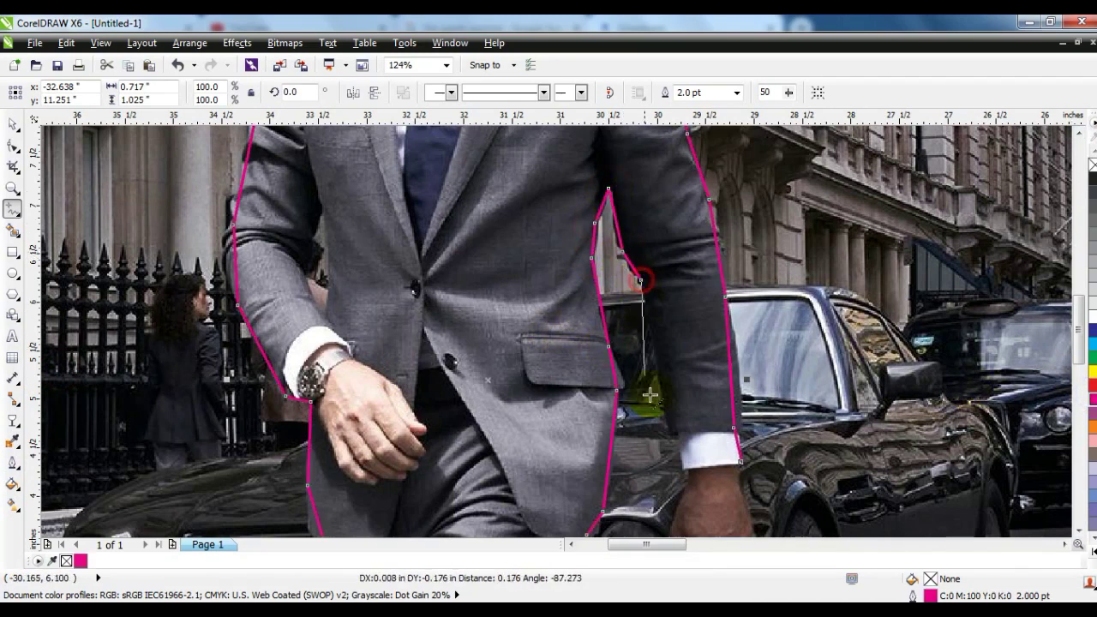
pyautogui.click(1079, 538)
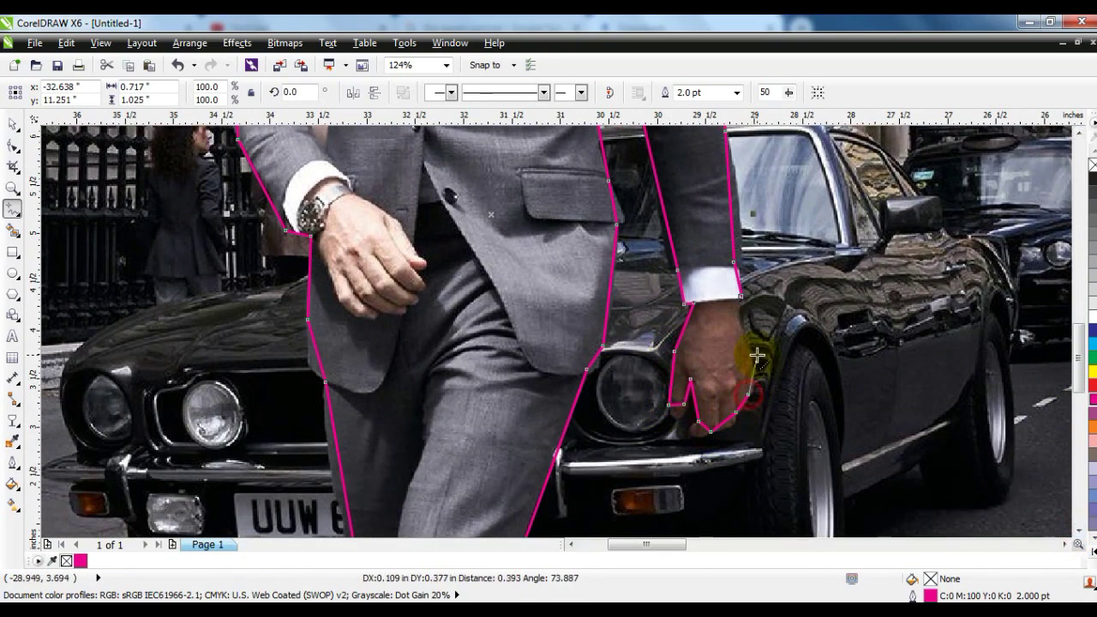
pyautogui.scroll(-5, 414, 322)
# Step: Select all nodes of the traced outline and convert its segments to curves
pyautogui.click(13, 146)
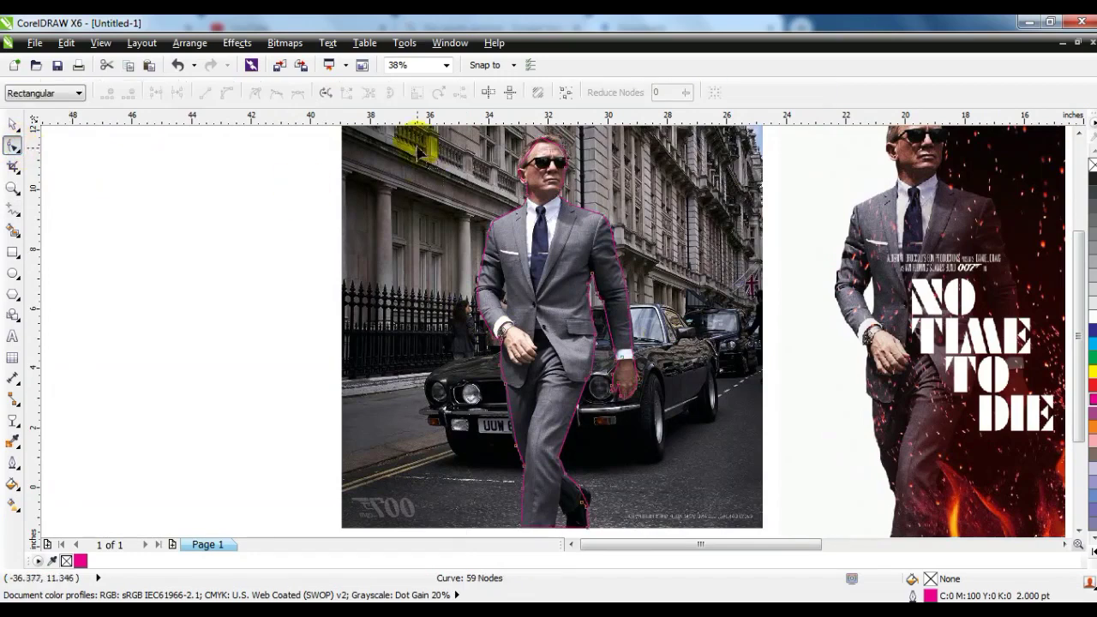
pyautogui.moveTo(684, 529); pyautogui.dragTo(686, 532)
pyautogui.click(226, 93)
# Step: Bend the outline's segments to follow the man's hair, forehead, sunglasses, cheek and ear
pyautogui.click(13, 189)
pyautogui.moveTo(483, 263); pyautogui.dragTo(697, 94)
pyautogui.moveTo(344, 322); pyautogui.dragTo(552, 165)
pyautogui.click(13, 146)
pyautogui.moveTo(460, 314); pyautogui.dragTo(428, 286)
pyautogui.moveTo(597, 236); pyautogui.dragTo(621, 205)
pyautogui.click(702, 326)
pyautogui.moveTo(703, 351); pyautogui.dragTo(705, 390)
pyautogui.moveTo(677, 497); pyautogui.dragTo(677, 497)
pyautogui.click(426, 469)
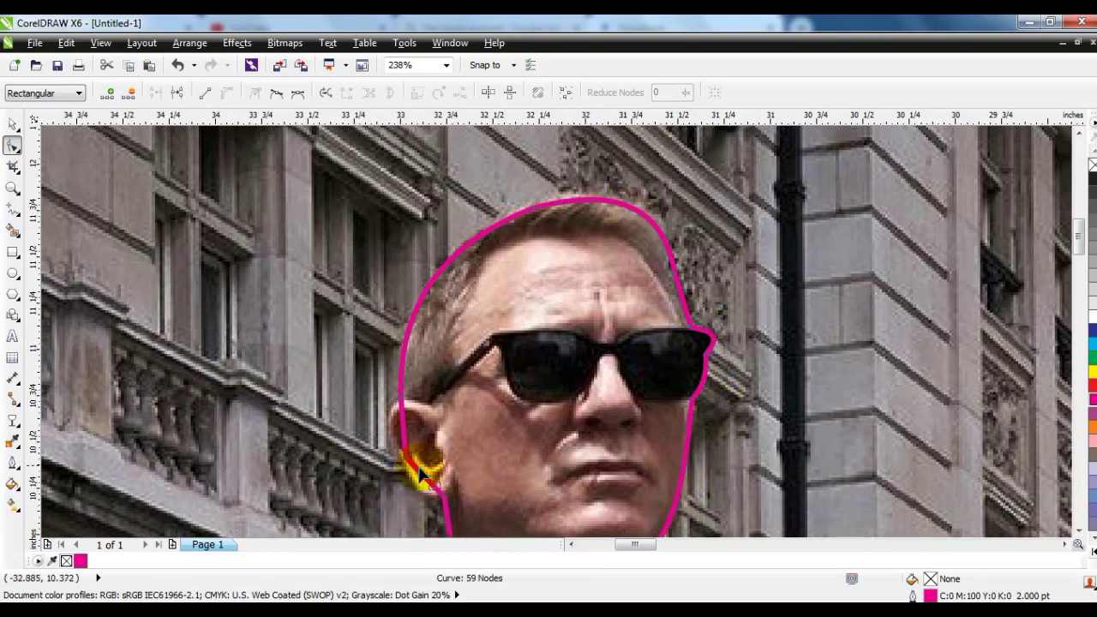
pyautogui.moveTo(423, 496); pyautogui.dragTo(397, 427)
pyautogui.click(444, 507)
# Step: Adjust the outline where the neck meets the shirt collar and jacket shoulder
pyautogui.click(1078, 531)
pyautogui.click(1079, 531)
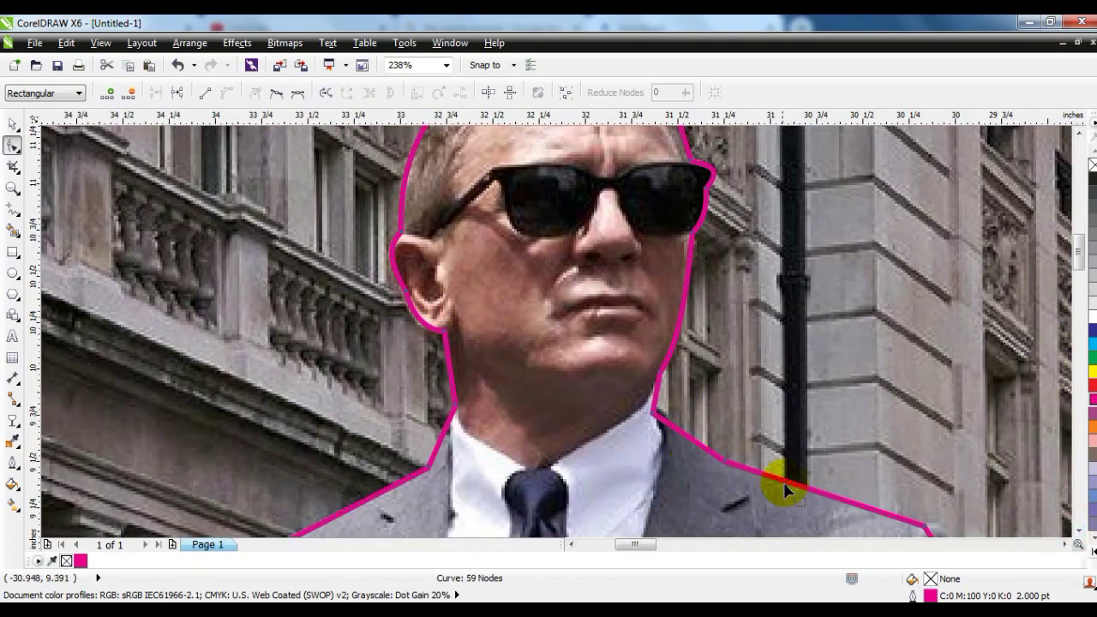
pyautogui.moveTo(674, 414); pyautogui.dragTo(653, 392)
# Step: Curve the outline along the shoulders and outer sleeves of the jacket down to the cuff
pyautogui.hotkey('shift', 'F2')
pyautogui.click(12, 187)
pyautogui.moveTo(468, 185); pyautogui.dragTo(691, 353)
pyautogui.click(12, 146)
pyautogui.moveTo(345, 231); pyautogui.dragTo(340, 229)
pyautogui.moveTo(314, 354); pyautogui.dragTo(302, 403)
pyautogui.moveTo(685, 478); pyautogui.dragTo(691, 482)
pyautogui.click(1077, 529)
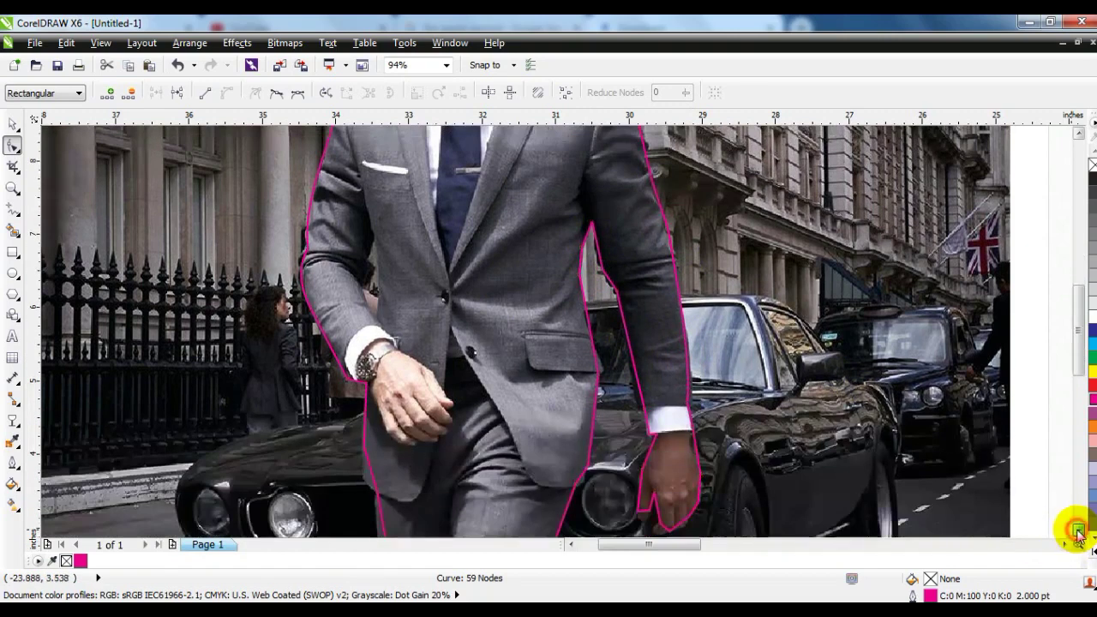
pyautogui.moveTo(696, 461); pyautogui.dragTo(694, 461)
# Step: Shape the outline around the lower jacket edge and the fingers of the hanging hand
pyautogui.click(13, 187)
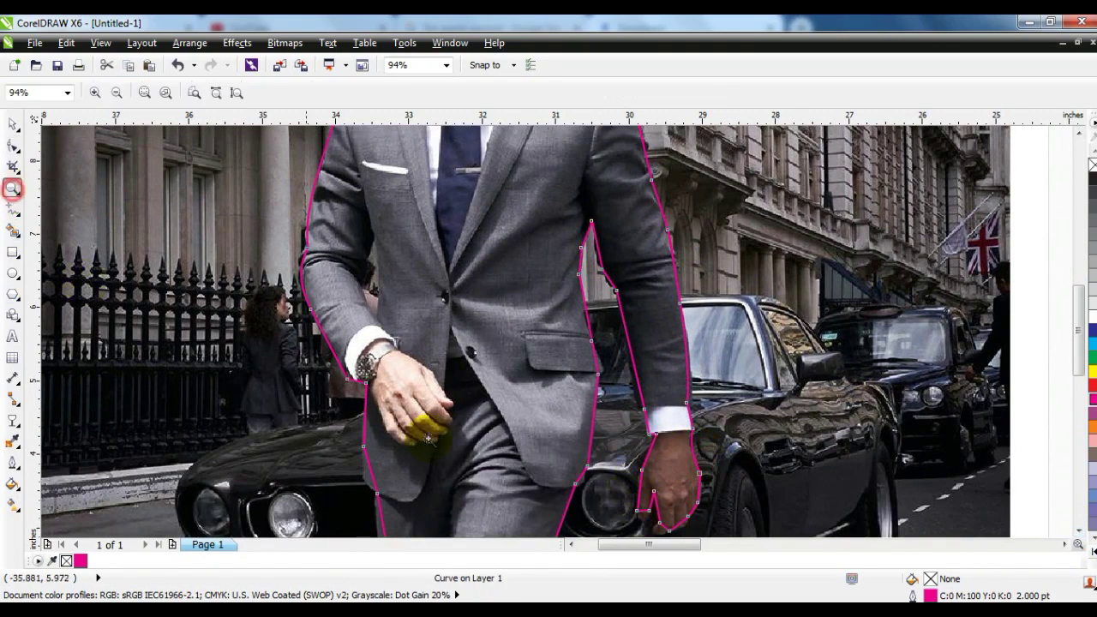
pyautogui.click(544, 477)
pyautogui.click(13, 146)
pyautogui.moveTo(198, 309); pyautogui.dragTo(190, 314)
pyautogui.moveTo(778, 401); pyautogui.dragTo(853, 358)
# Step: Reshape the outline along the trouser legs and around the heel of the rear shoe
pyautogui.click(1079, 532)
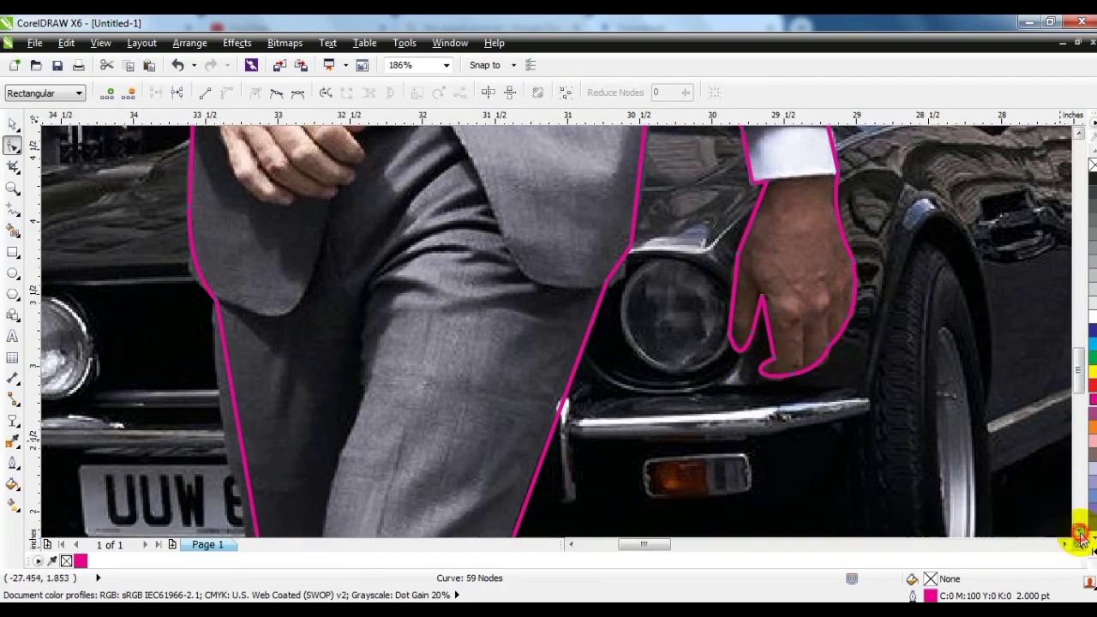
pyautogui.click(1079, 532)
pyautogui.click(1078, 532)
pyautogui.click(1079, 532)
pyautogui.click(1079, 532)
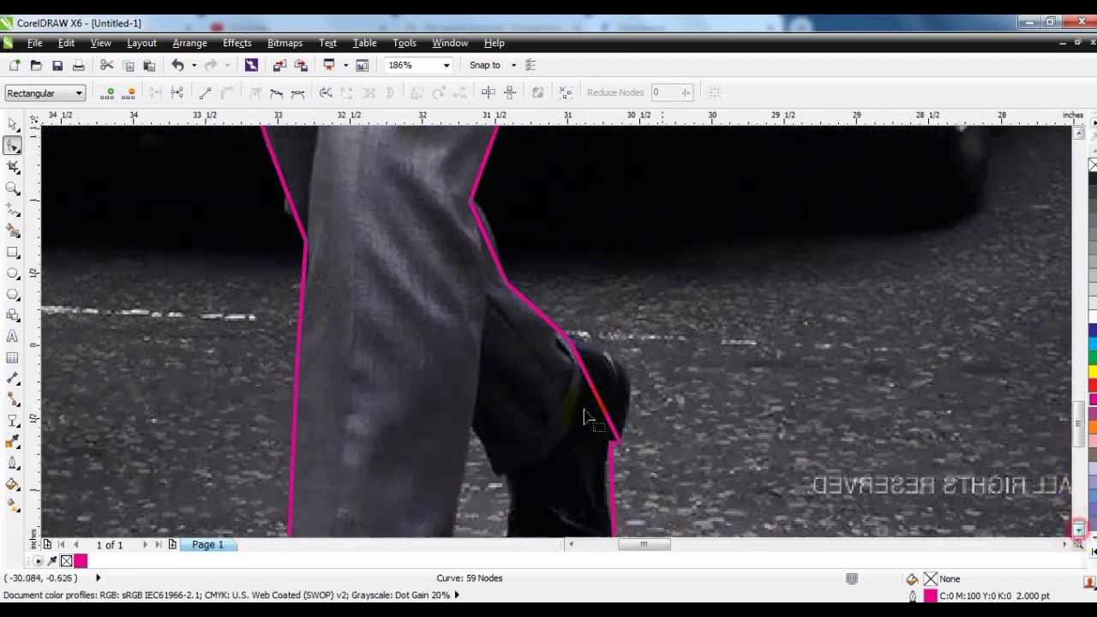
pyautogui.moveTo(610, 396); pyautogui.dragTo(614, 457)
pyautogui.scroll(-5, 452, 330)
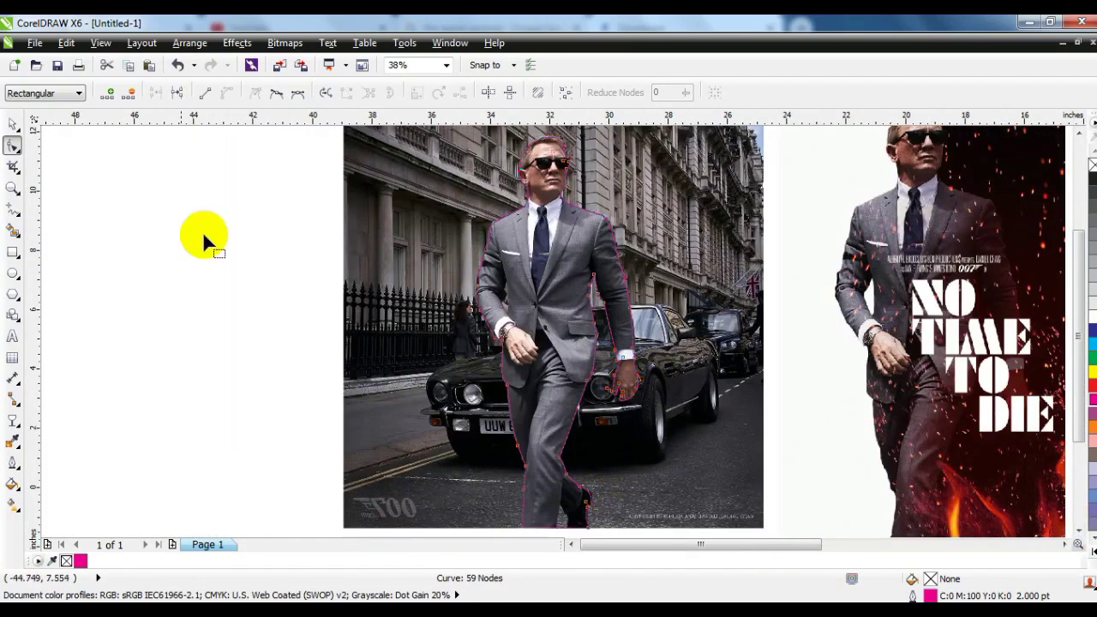
# Step: PowerClip the street photo inside the traced outline and remove the magenta outline
pyautogui.click(13, 124)
pyautogui.click(669, 230)
pyautogui.click(237, 43)
pyautogui.click(403, 279)
pyautogui.click(554, 133)
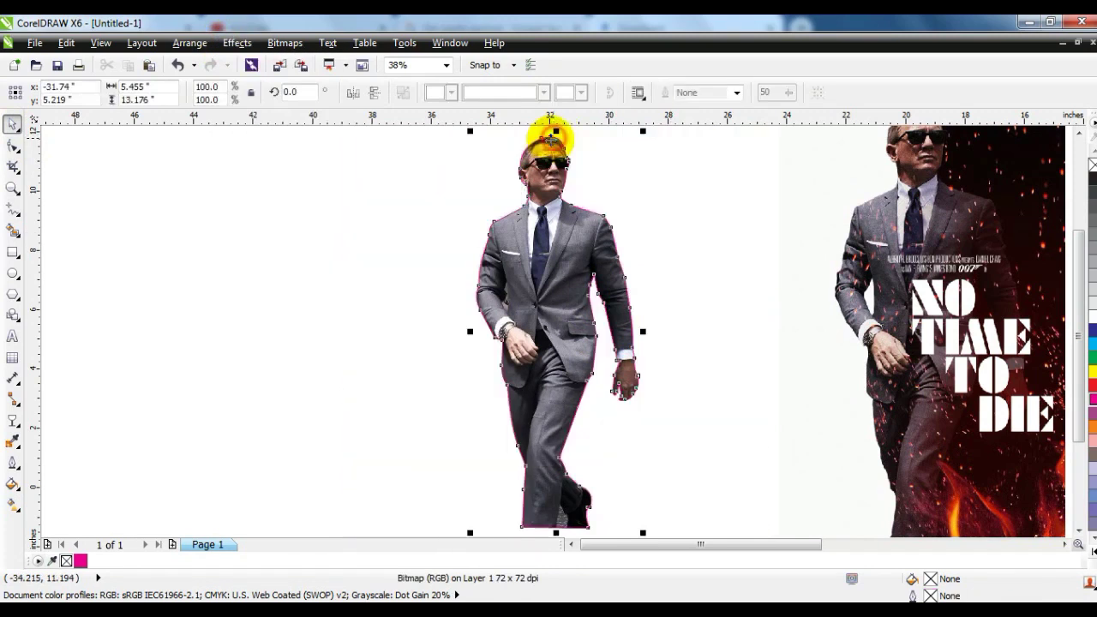
pyautogui.click(660, 281)
# Step: Draw a closed four-node shape over the leftover background gap between the bent arm and the jacket
pyautogui.click(13, 188)
pyautogui.moveTo(475, 262); pyautogui.dragTo(580, 334)
pyautogui.moveTo(417, 177); pyautogui.dragTo(657, 486)
pyautogui.click(12, 215)
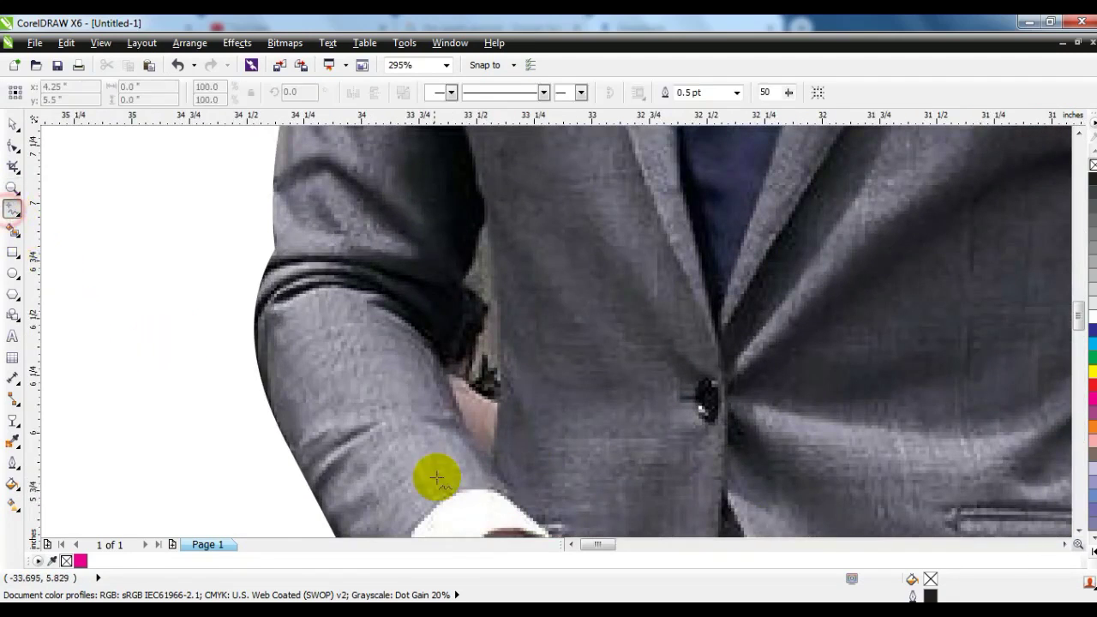
pyautogui.click(495, 472)
pyautogui.click(431, 343)
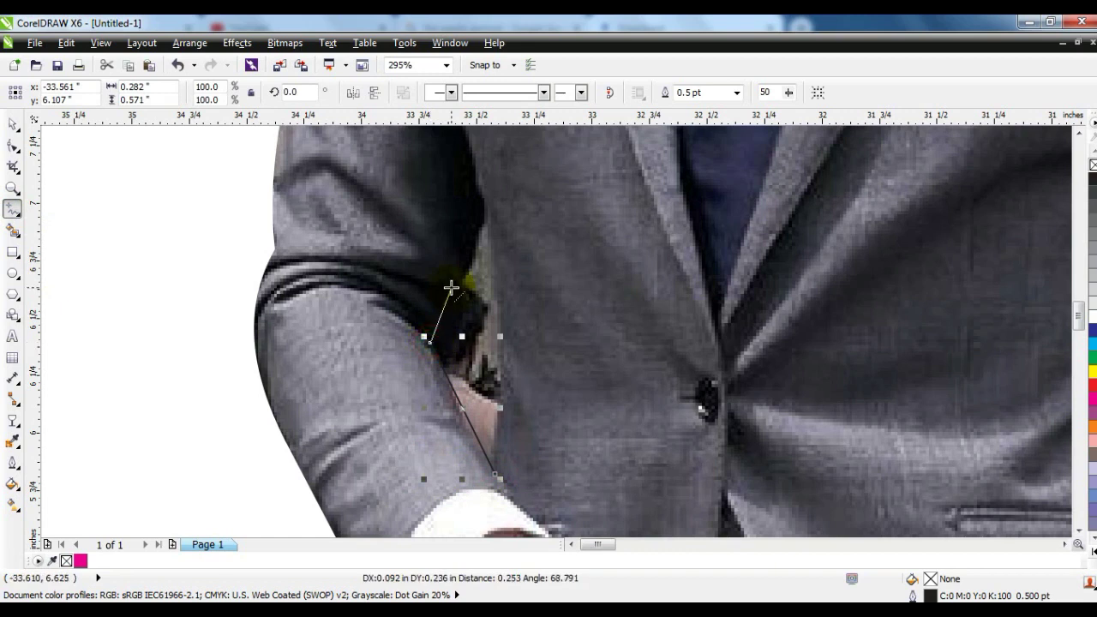
pyautogui.click(488, 194)
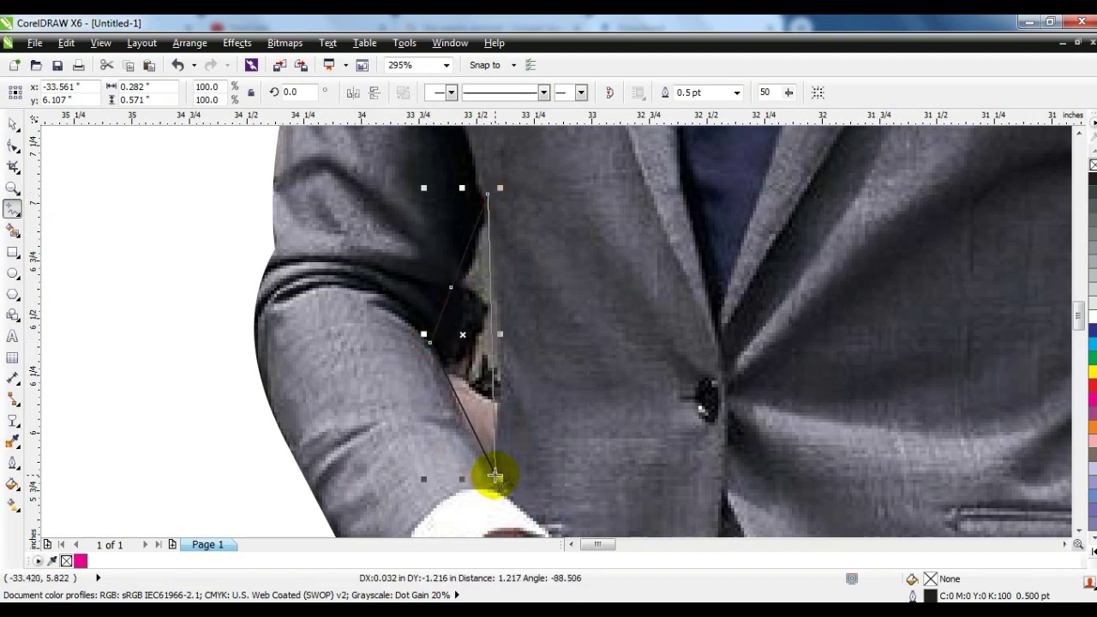
pyautogui.click(495, 472)
# Step: Convert the gap shape's segments to curves and bend them to the sleeve and jacket edges
pyautogui.click(12, 148)
pyautogui.scroll(-1, 649, 507)
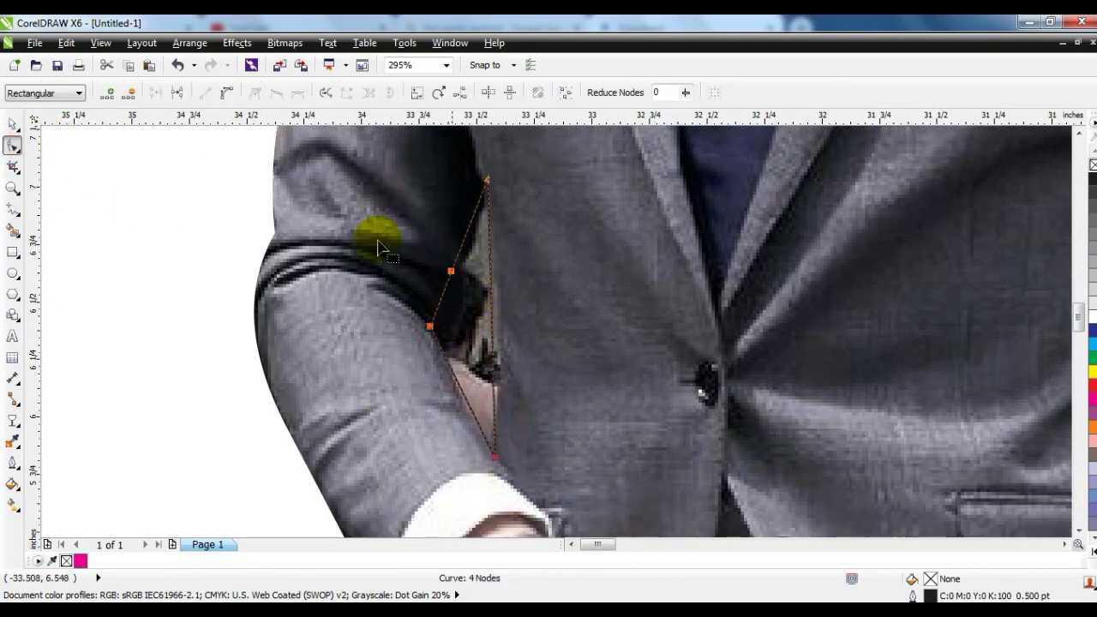
pyautogui.moveTo(469, 367); pyautogui.dragTo(438, 403)
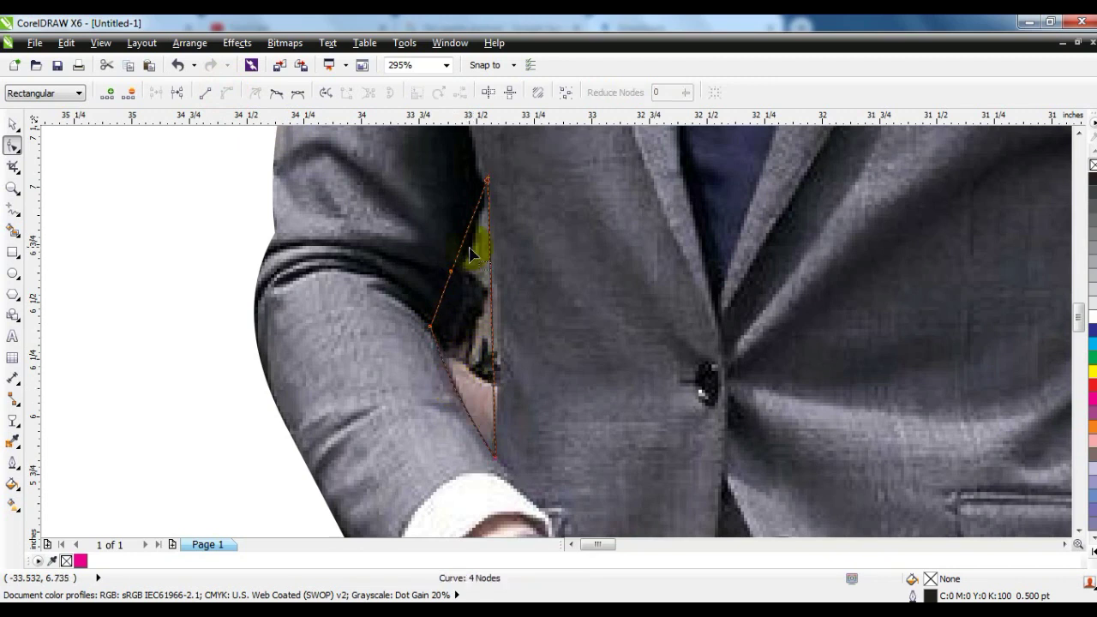
pyautogui.moveTo(464, 244); pyautogui.dragTo(470, 243)
pyautogui.moveTo(493, 311); pyautogui.dragTo(498, 311)
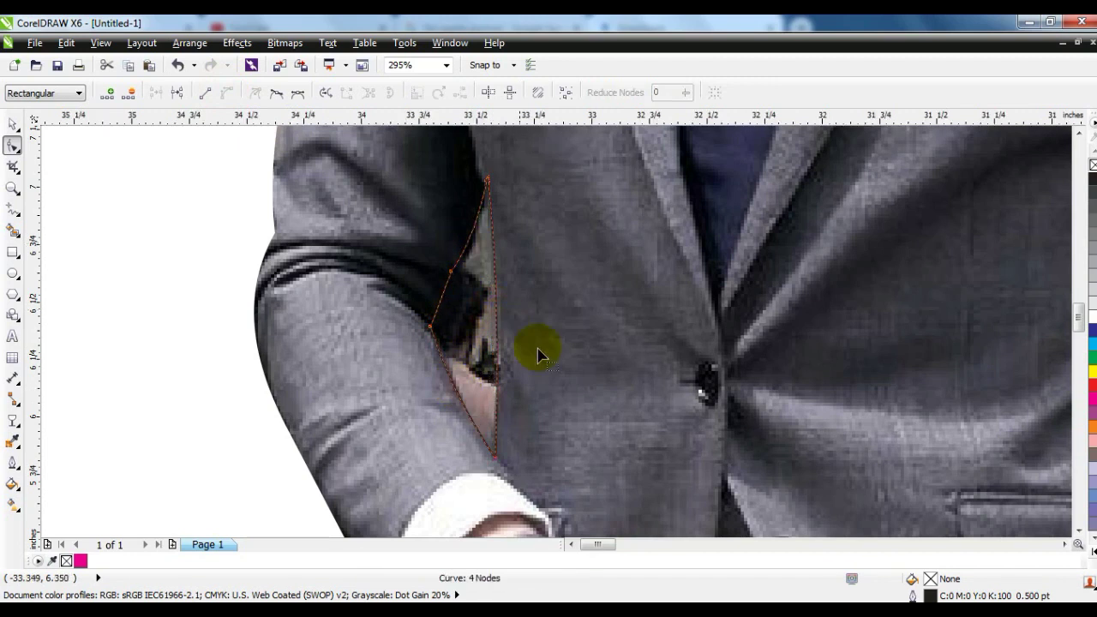
# Step: Combine the gap shape with the clipped figure to cut the background out from under the arm
pyautogui.click(12, 125)
pyautogui.keyDown('shift'); pyautogui.click(534, 215); pyautogui.keyUp('shift')
pyautogui.click(403, 92)
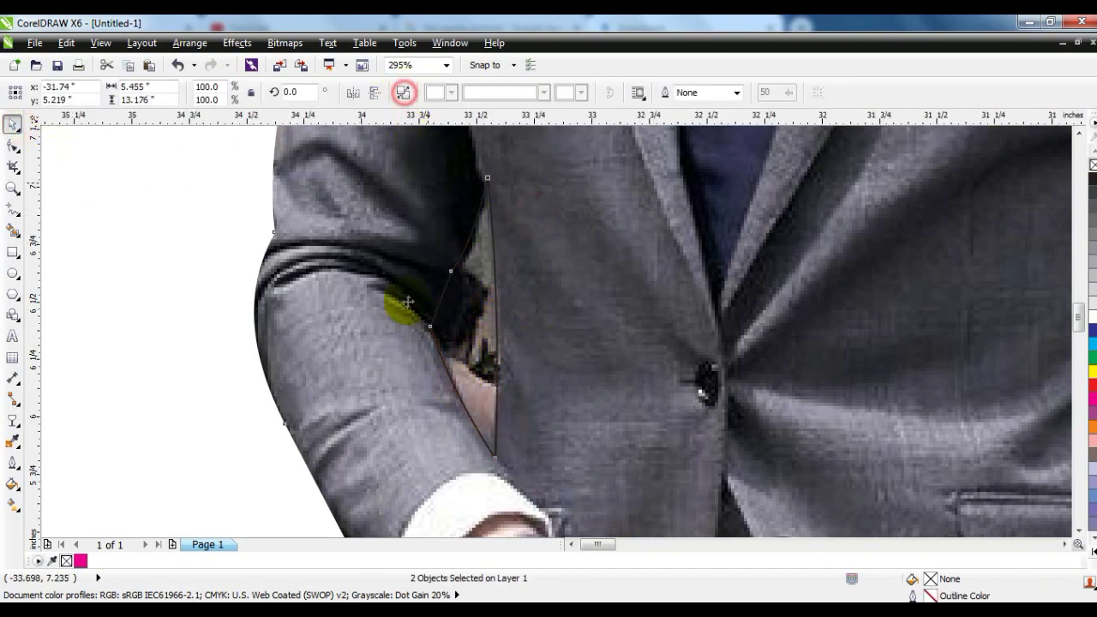
pyautogui.press('F4')
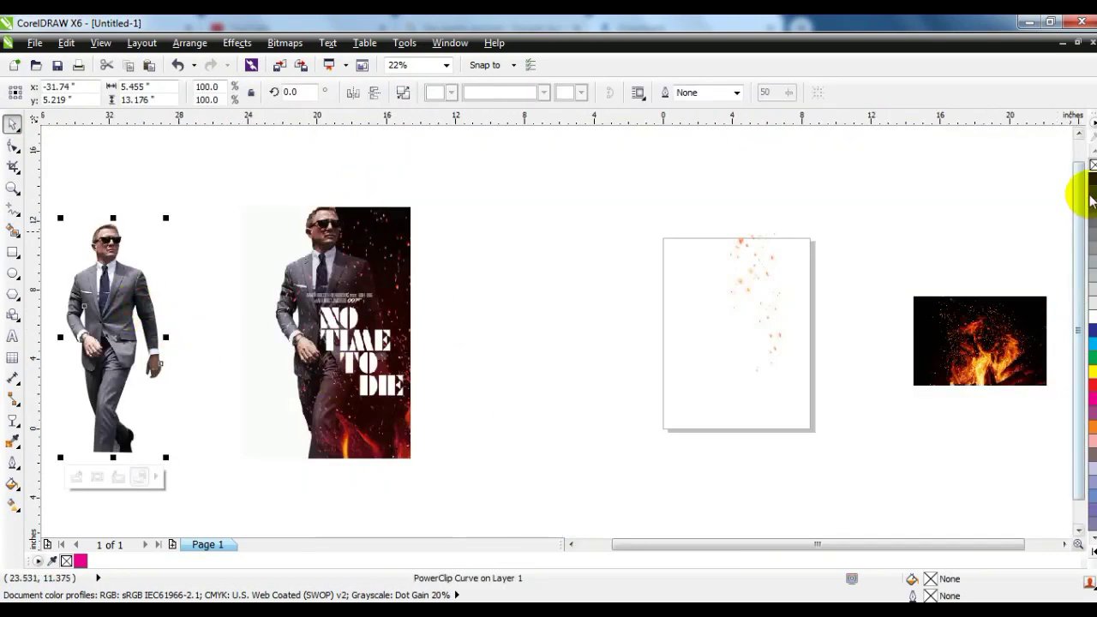
# Step: Enlarge the cut-out figure slightly, move it closer to the reference poster, and select both for a side-by-side view
pyautogui.moveTo(165, 218); pyautogui.dragTo(182, 198)
pyautogui.moveTo(126, 367); pyautogui.dragTo(149, 367)
pyautogui.moveTo(495, 501); pyautogui.dragTo(78, 177)
pyautogui.hotkey('shift', 'F2')
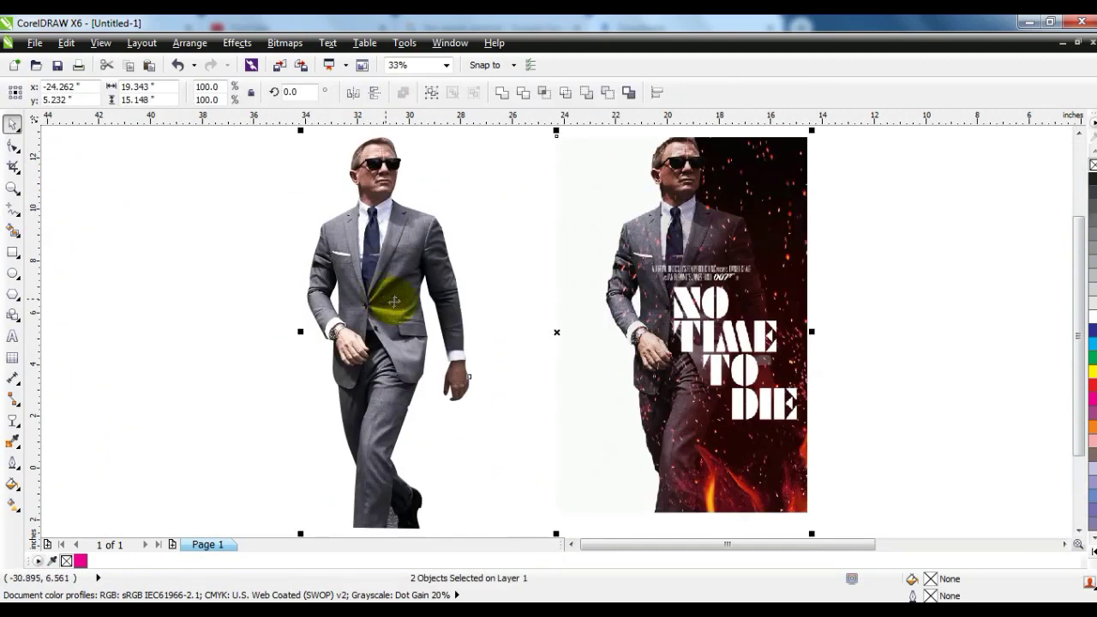
# Step: Adjust the photo inside the clipped figure to brightness 4, contrast 33 and intensity 2
pyautogui.click(382, 257)
pyautogui.rightClick(383, 254)
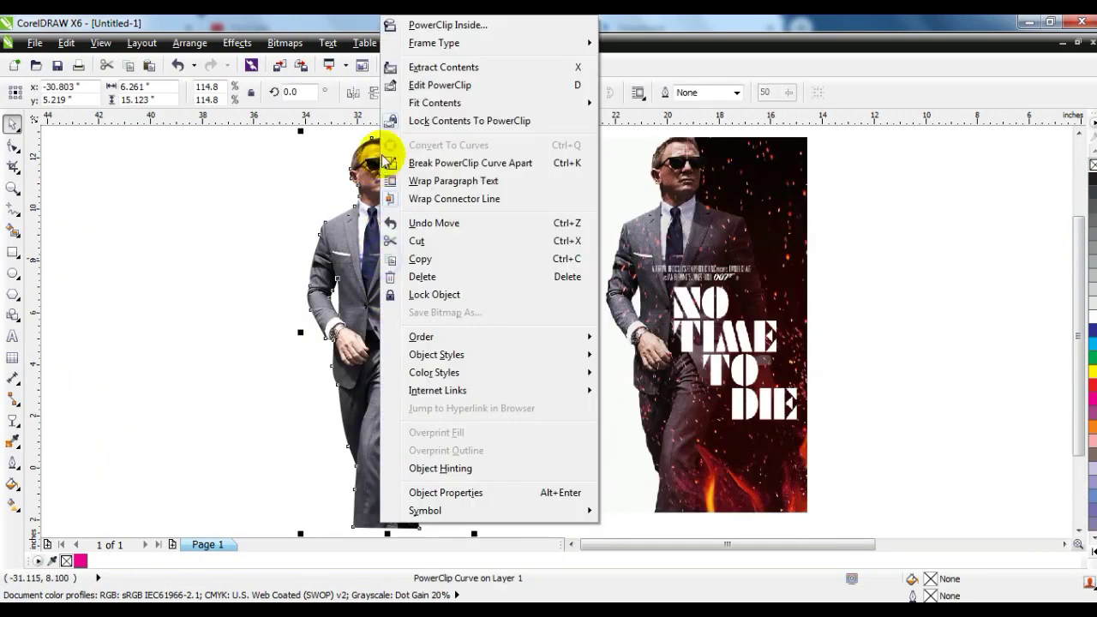
pyautogui.click(408, 87)
pyautogui.click(237, 43)
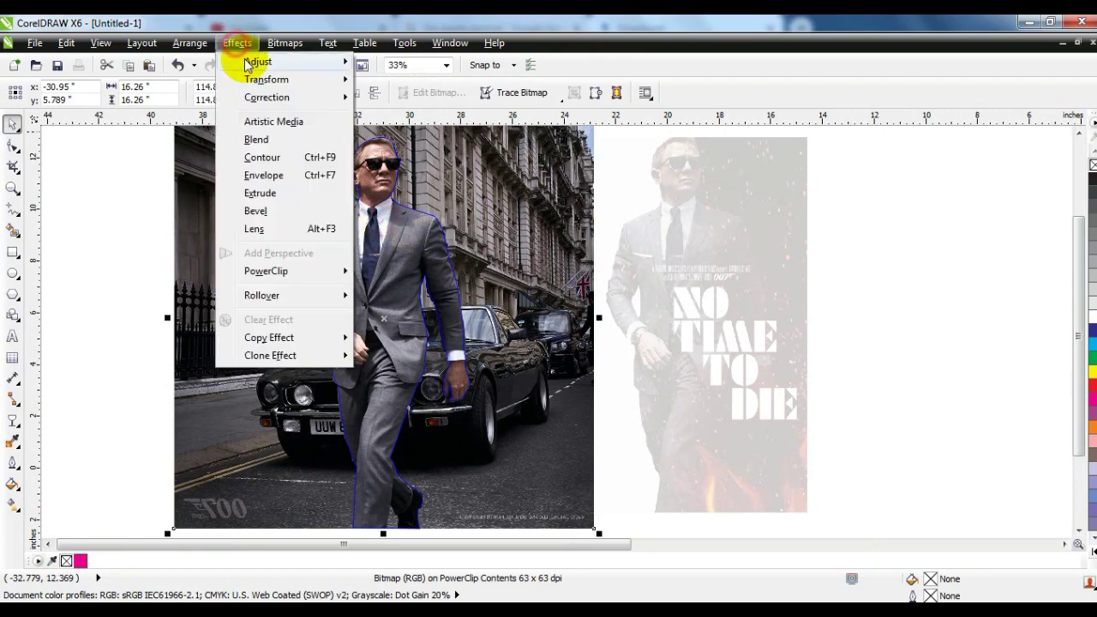
pyautogui.moveTo(247, 62)
pyautogui.click(425, 140)
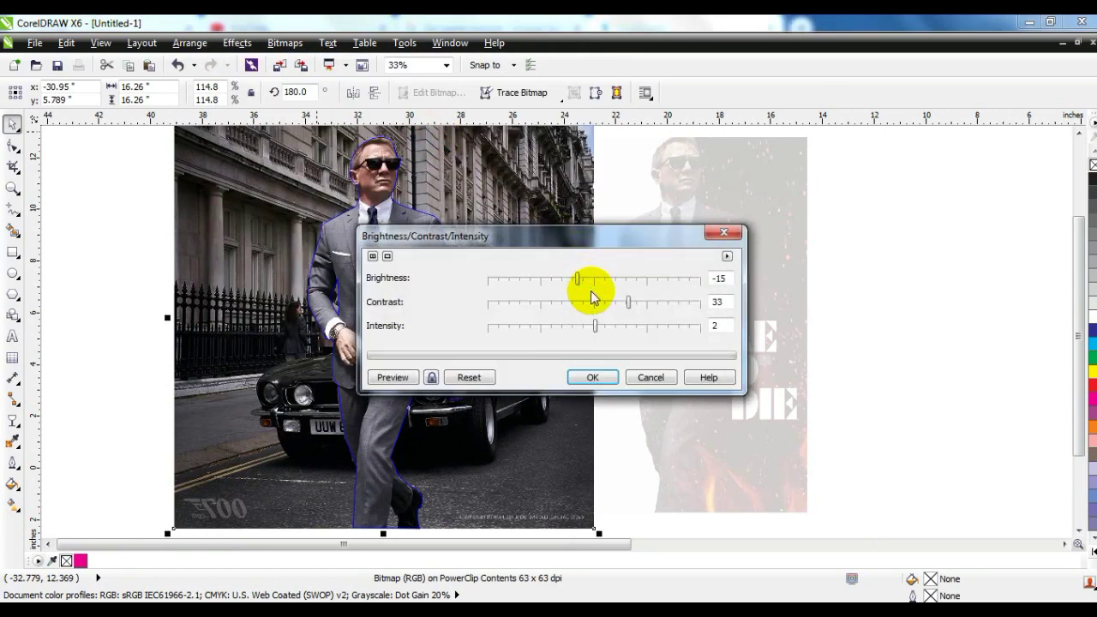
pyautogui.click(432, 377)
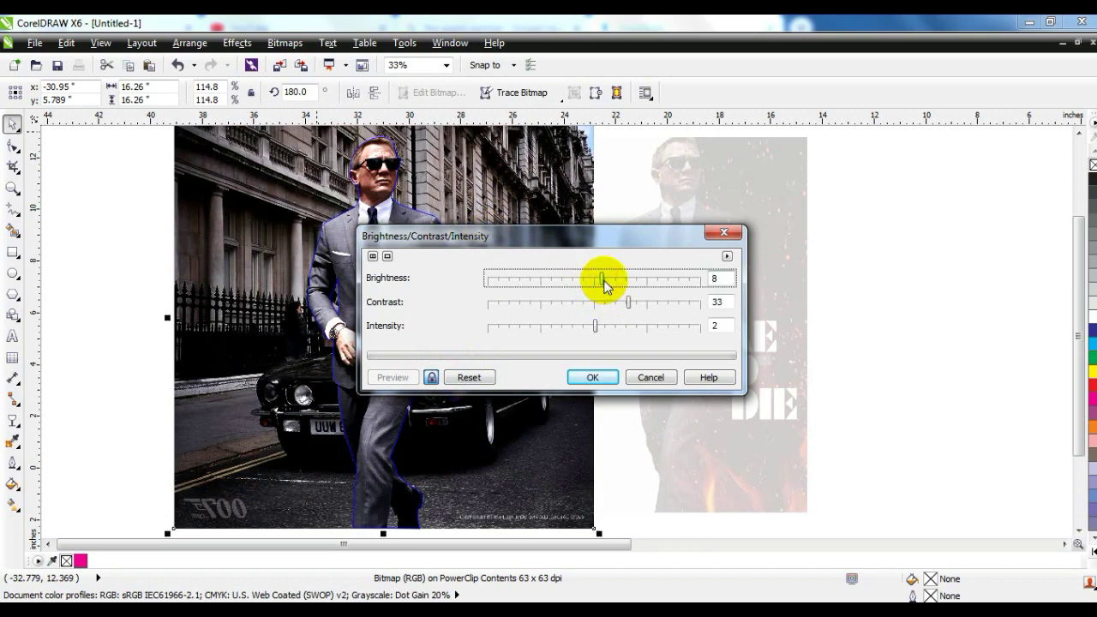
pyautogui.moveTo(600, 281); pyautogui.dragTo(598, 280)
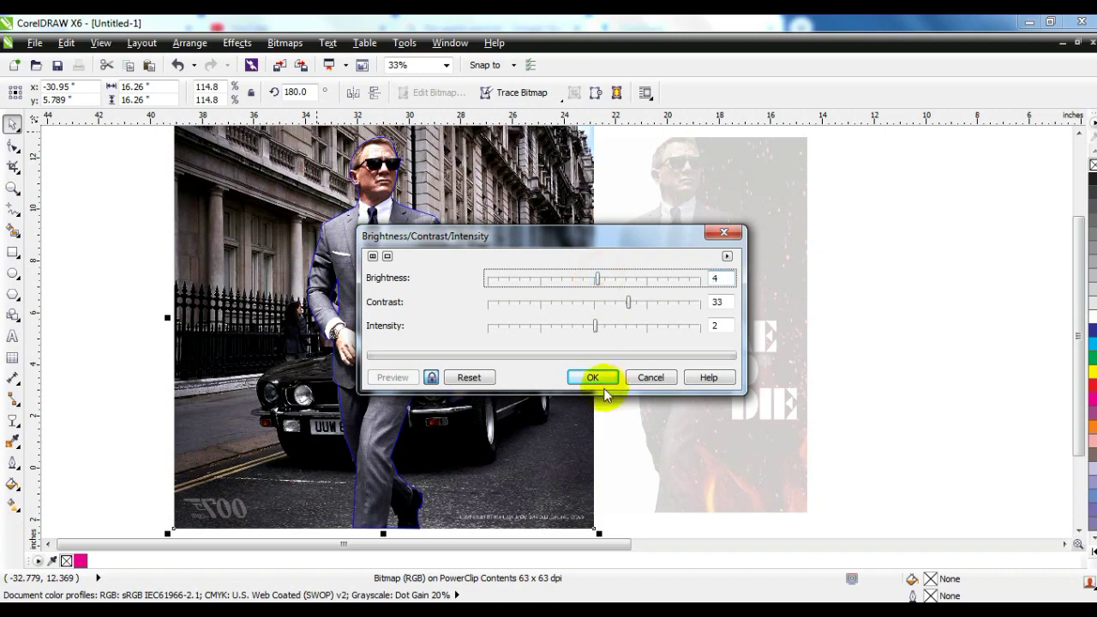
pyautogui.click(600, 377)
# Step: Finish editing the clipped contents and shift the cut-out figure slightly up and to the left
pyautogui.rightClick(474, 321)
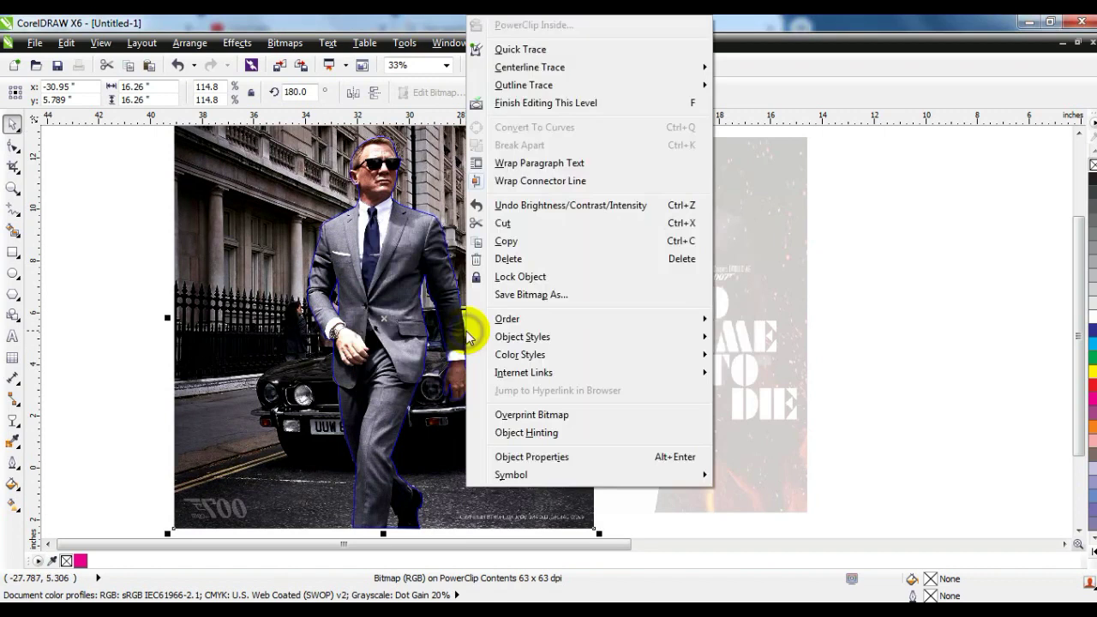
pyautogui.click(522, 105)
pyautogui.click(235, 290)
pyautogui.moveTo(341, 342); pyautogui.dragTo(337, 337)
pyautogui.click(489, 326)
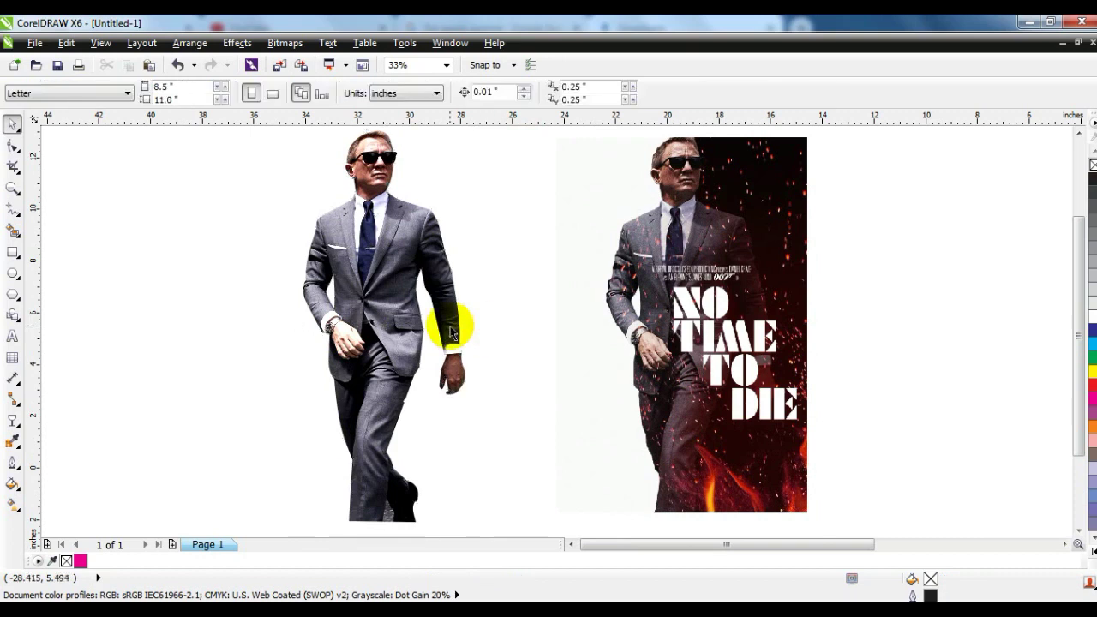
# Step: Draw a poster background rectangle about 10.6 × 14.2 inches over the figure, beside the reference poster
pyautogui.scroll(-2, 452, 330)
pyautogui.click(13, 187)
pyautogui.moveTo(294, 211); pyautogui.dragTo(674, 421)
pyautogui.click(13, 252)
pyautogui.moveTo(580, 180); pyautogui.dragTo(329, 519)
# Step: Fill the background rectangle with 10% black and send it behind the figure
pyautogui.click(13, 125)
pyautogui.click(1093, 302)
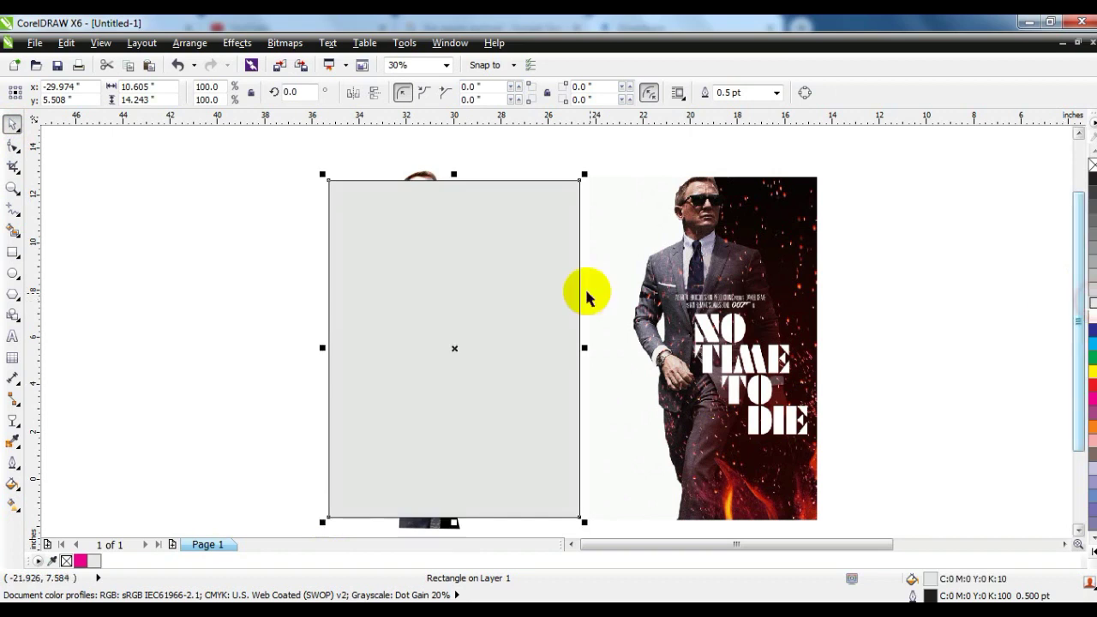
pyautogui.hotkey('shift', 'pagedown')
# Step: Enlarge the cut-out figure to about 6.7 × 16.1 inches and centre it over the grey rectangle
pyautogui.click(419, 323)
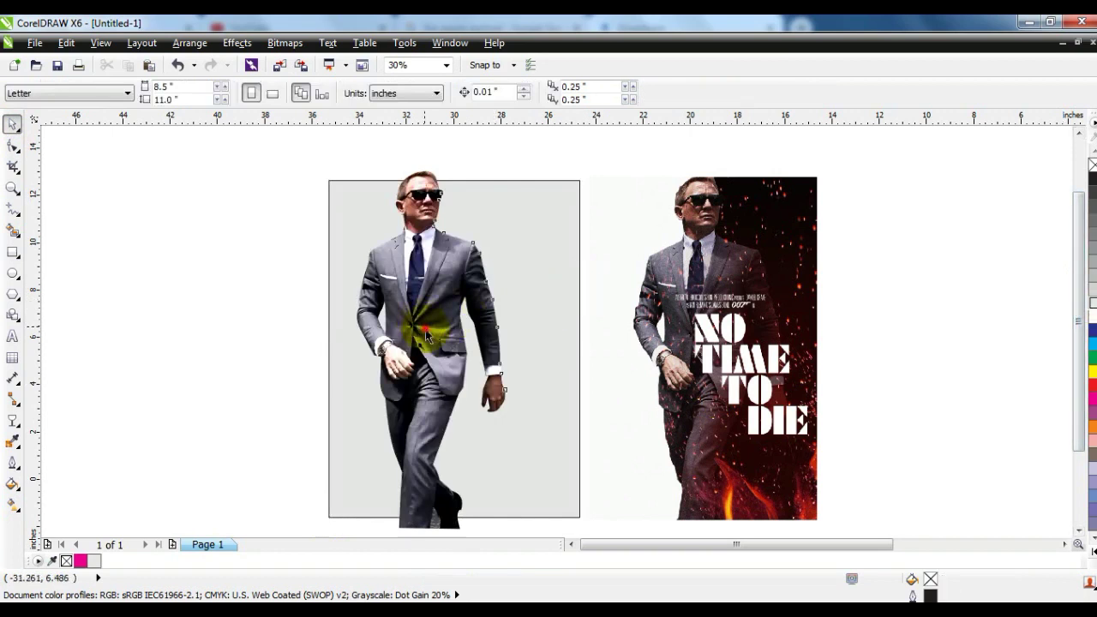
pyautogui.moveTo(427, 331); pyautogui.dragTo(436, 354)
pyautogui.moveTo(519, 188); pyautogui.dragTo(531, 170)
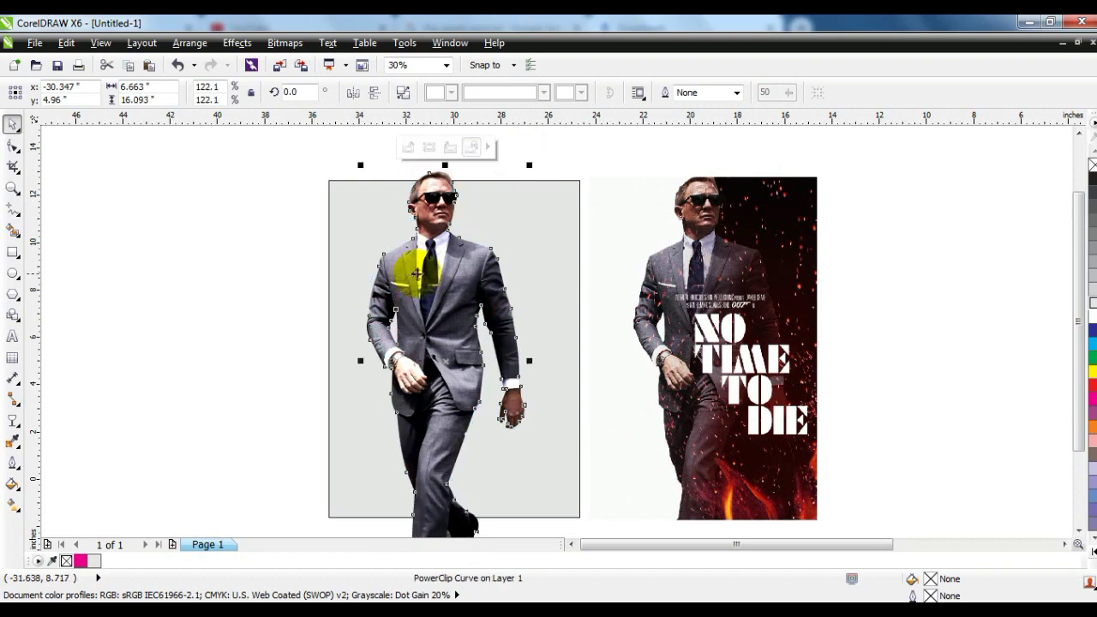
pyautogui.moveTo(447, 278); pyautogui.dragTo(454, 312)
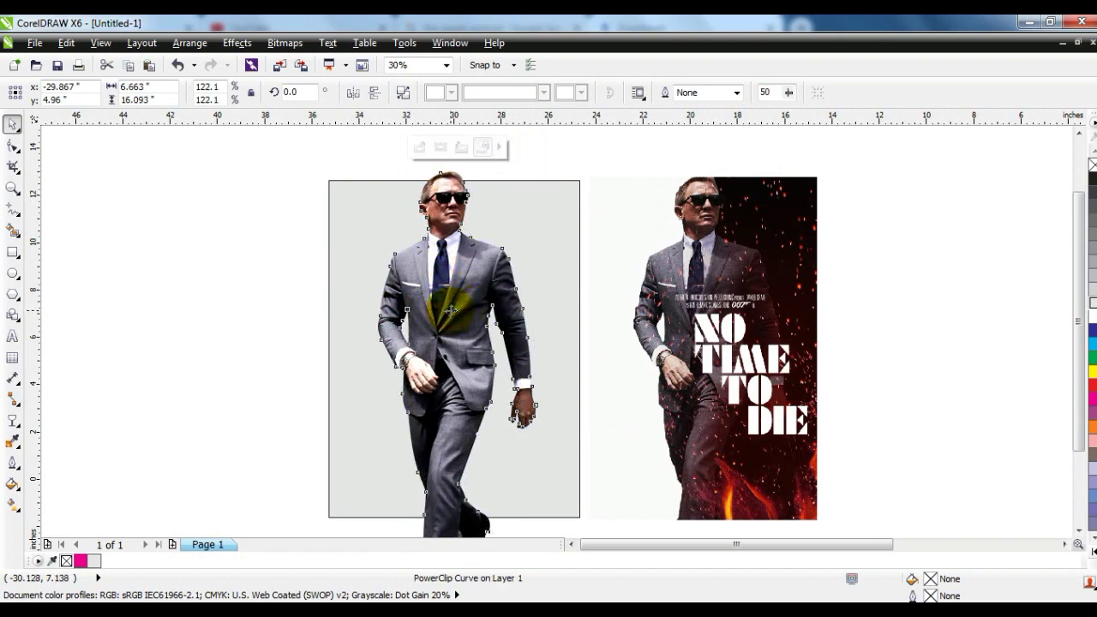
pyautogui.click(261, 286)
pyautogui.click(432, 306)
pyautogui.click(277, 282)
pyautogui.rightClick(416, 286)
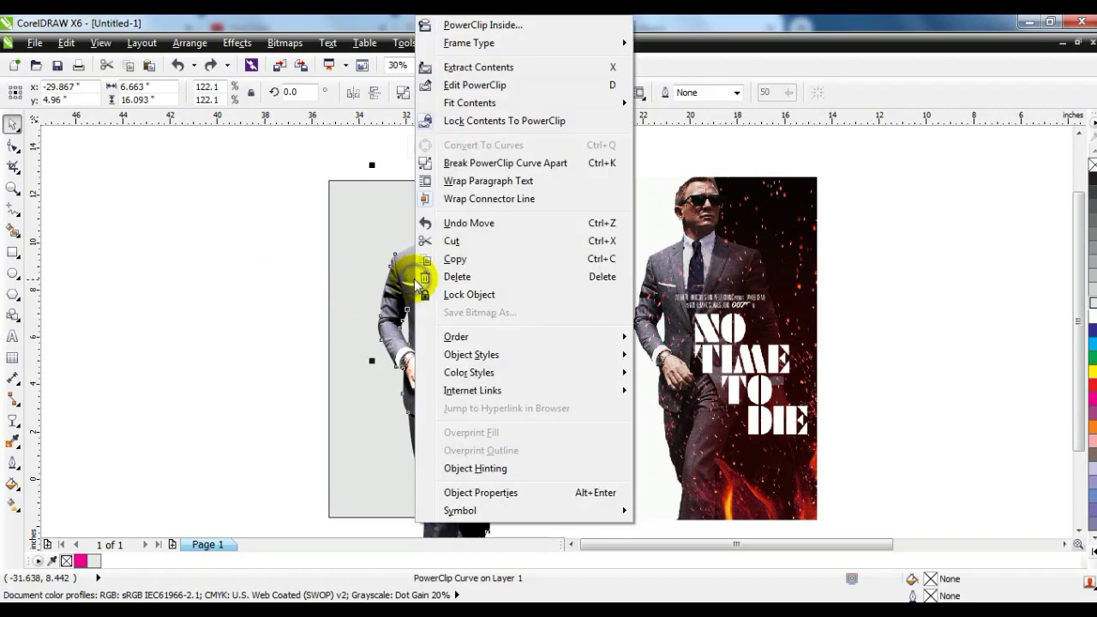
pyautogui.click(448, 86)
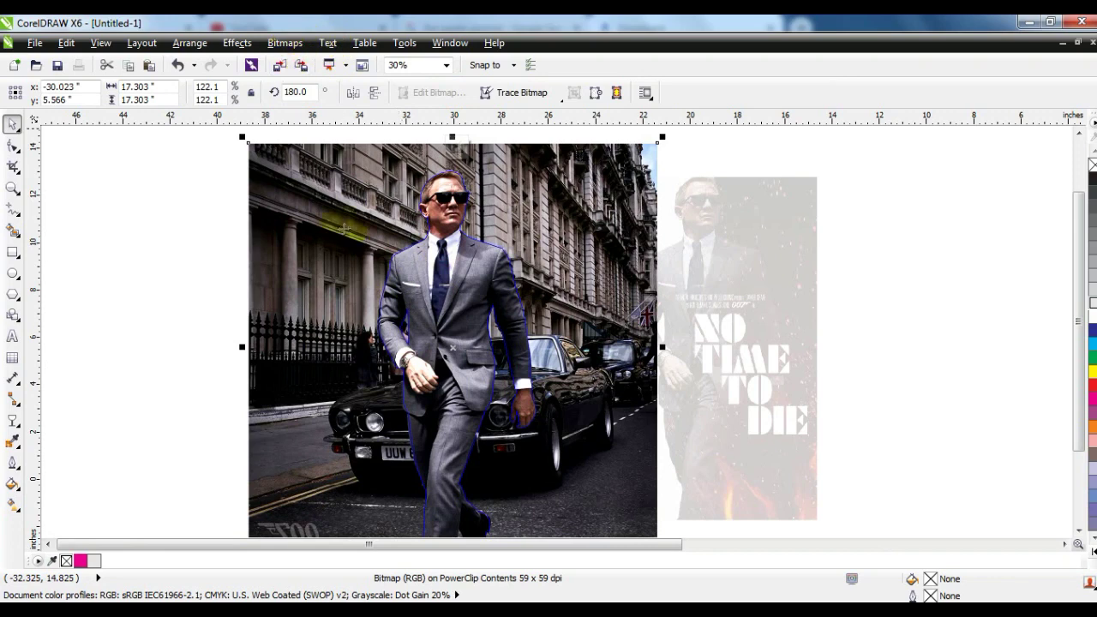
pyautogui.keyDown('ctrl'); pyautogui.click(201, 275); pyautogui.keyUp('ctrl')
pyautogui.click(200, 275)
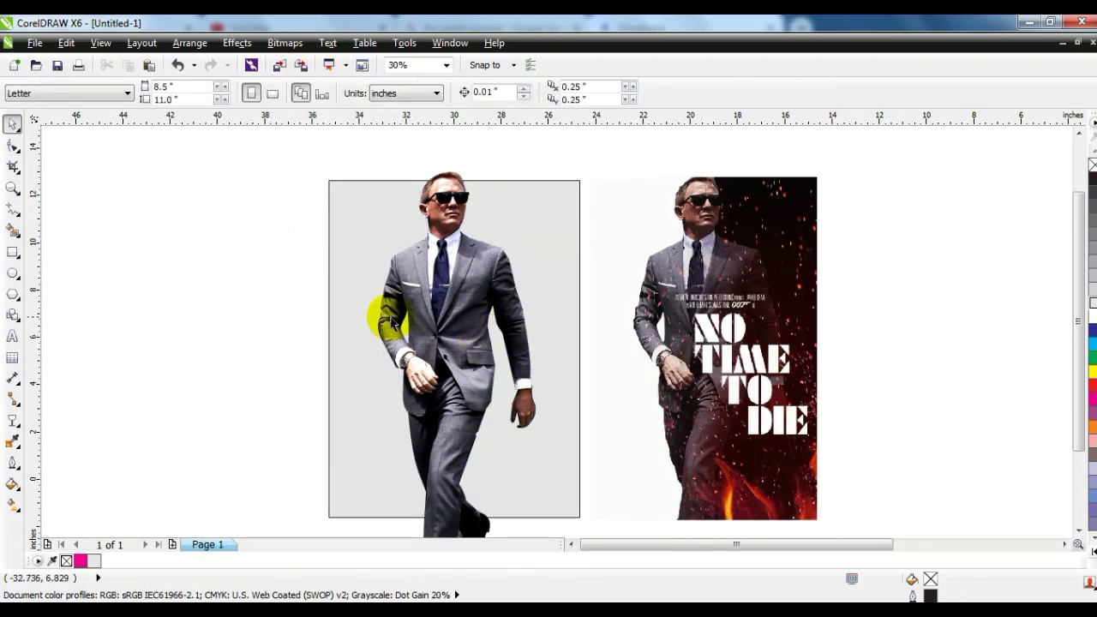
# Step: Draw a rectangle about 6.4 × 14.8 inches from the middle of the figure's head past the grey background's right and lower edges
pyautogui.click(13, 252)
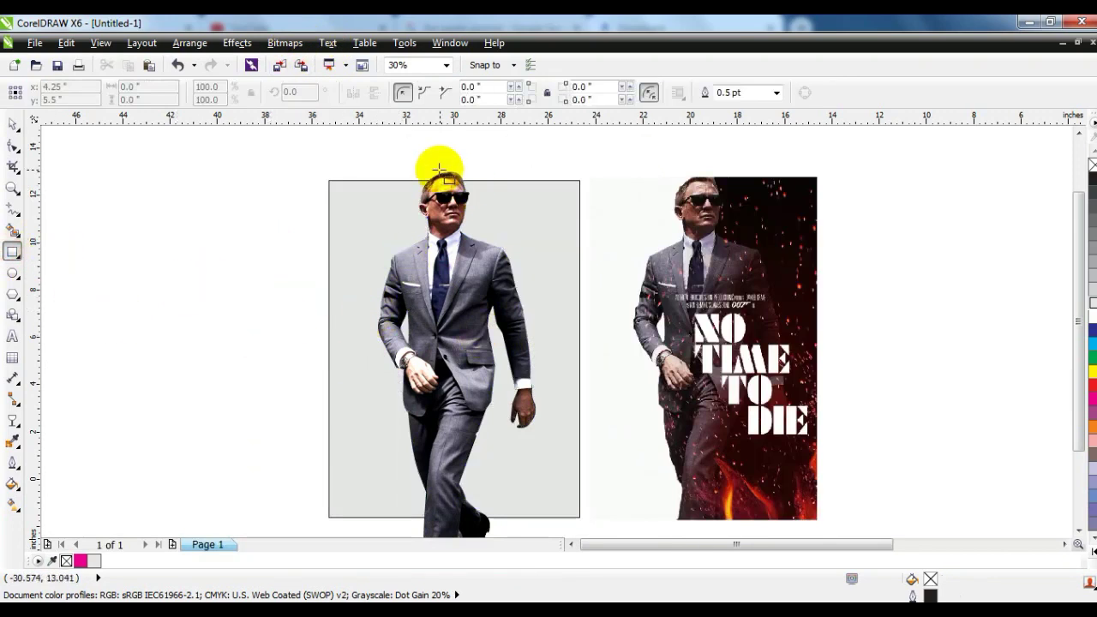
pyautogui.moveTo(439, 175); pyautogui.dragTo(593, 527)
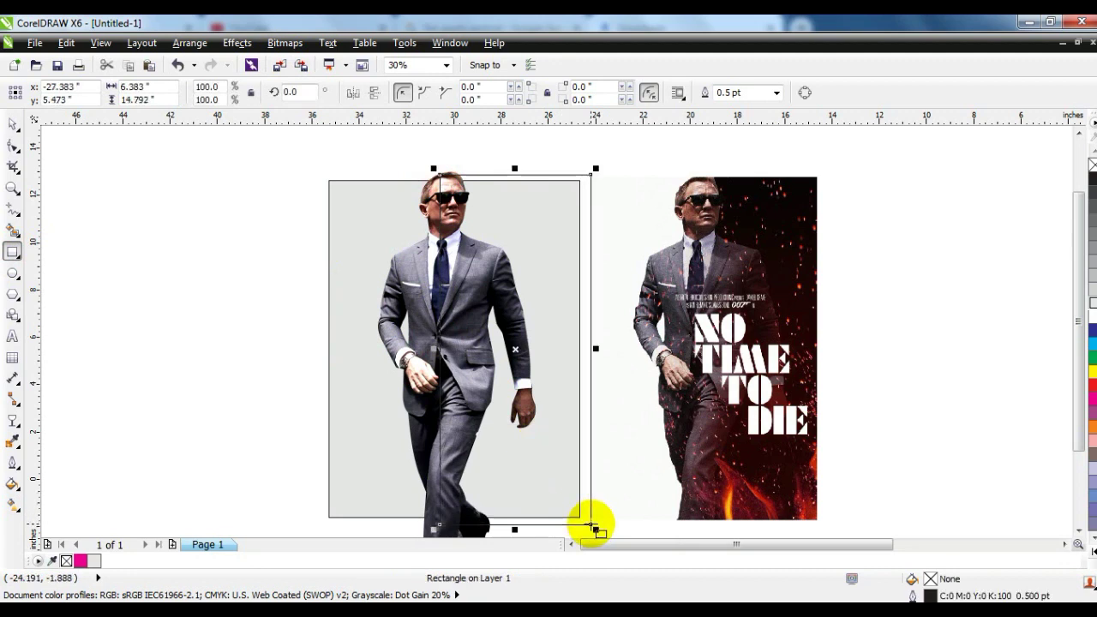
pyautogui.click(14, 127)
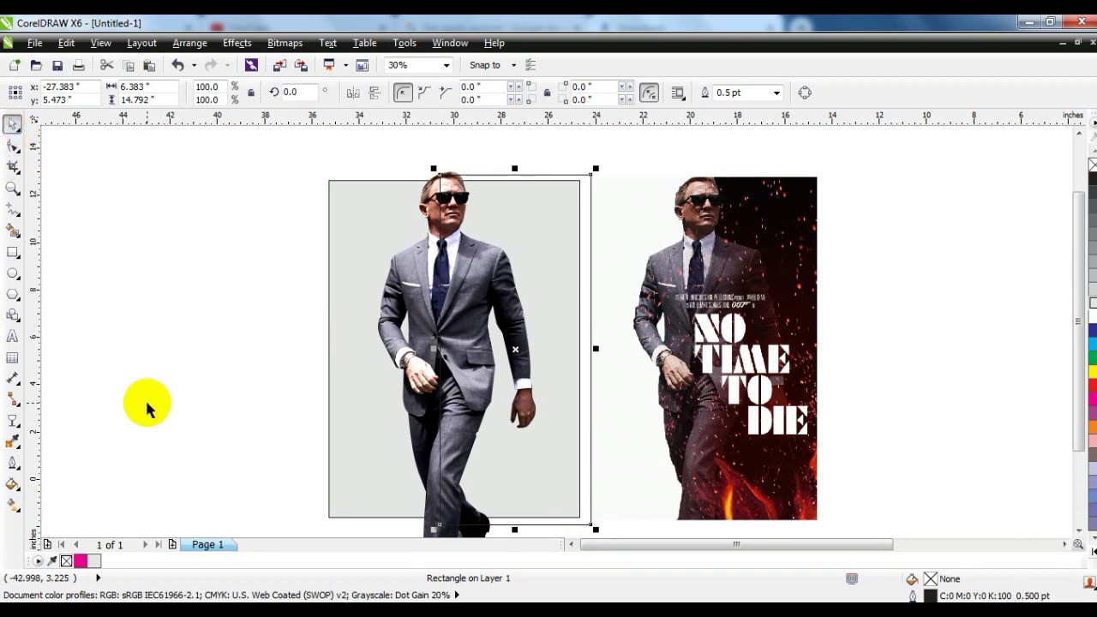
# Step: Move the fire image beside the artwork, overlapping the poster's lower edge, and fit all the objects in view
pyautogui.click(13, 188)
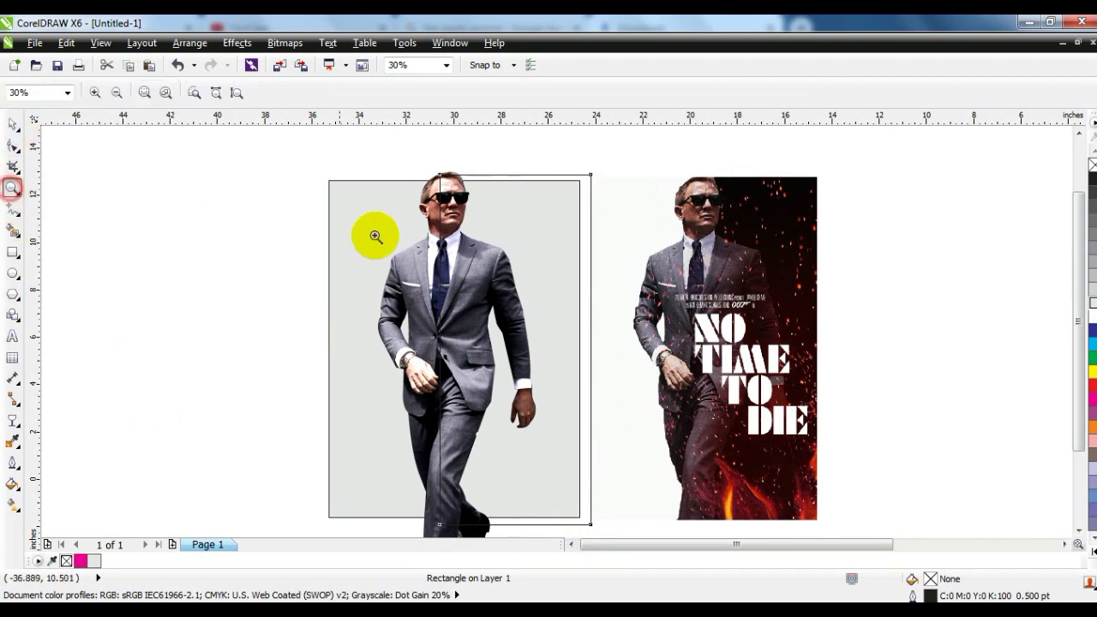
pyautogui.rightClick(377, 235)
pyautogui.click(11, 127)
pyautogui.moveTo(1027, 326); pyautogui.dragTo(491, 421)
pyautogui.moveTo(726, 476); pyautogui.dragTo(300, 160)
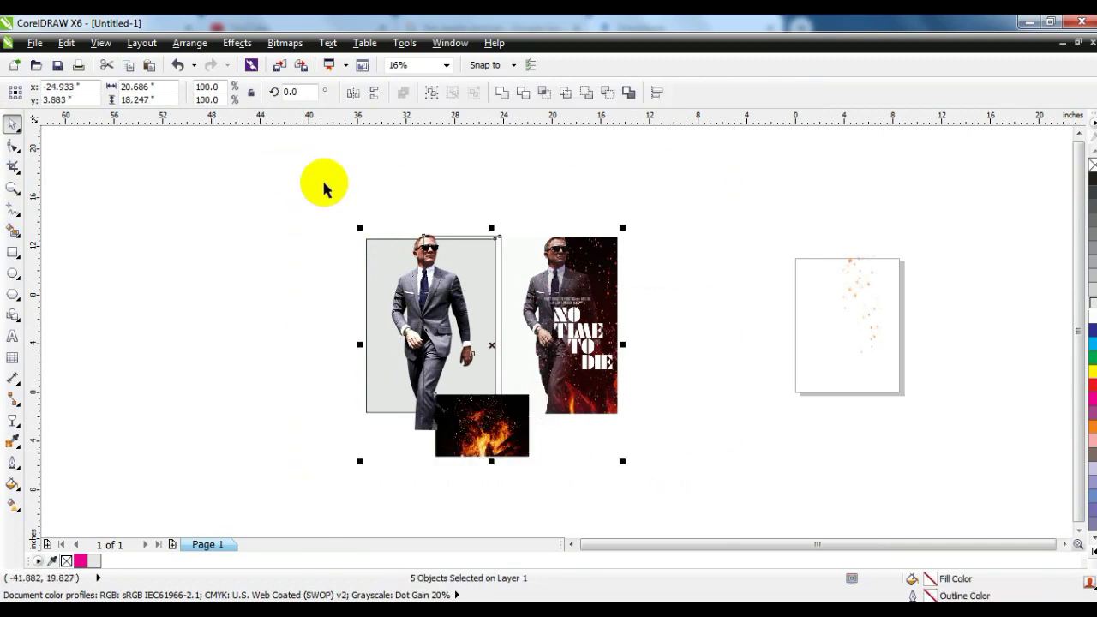
pyautogui.hotkey('shift', 'F2')
pyautogui.press('Escape')
# Step: Enlarge the fire image to about 22.5 × 15 inches and position it over the unfilled right-half rectangle
pyautogui.click(624, 446)
pyautogui.moveTo(624, 418); pyautogui.dragTo(855, 225)
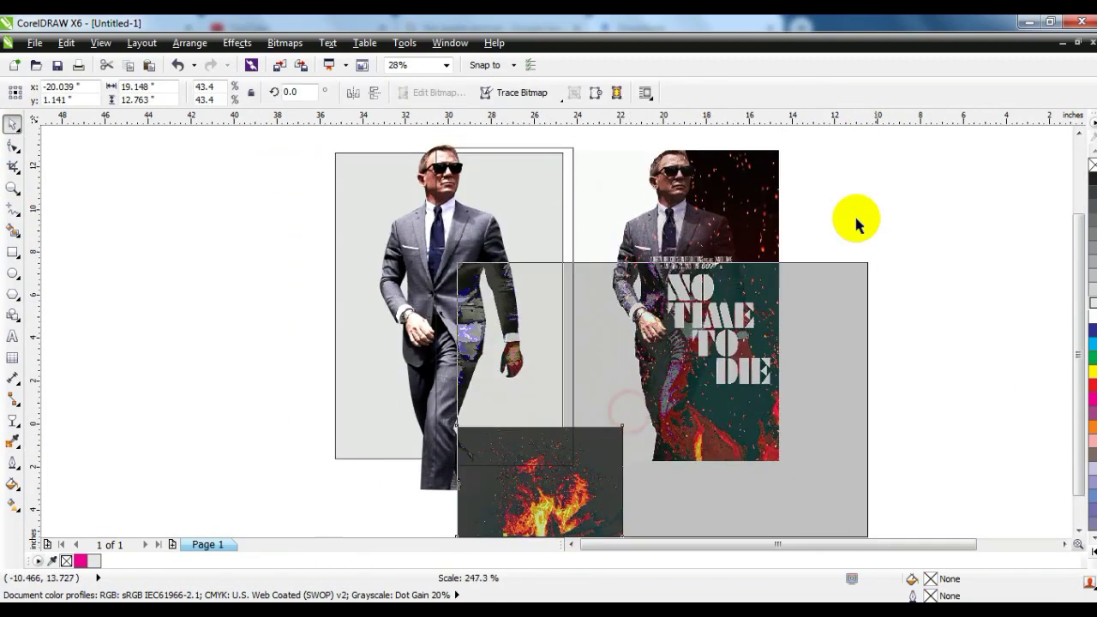
pyautogui.moveTo(806, 424); pyautogui.dragTo(771, 354)
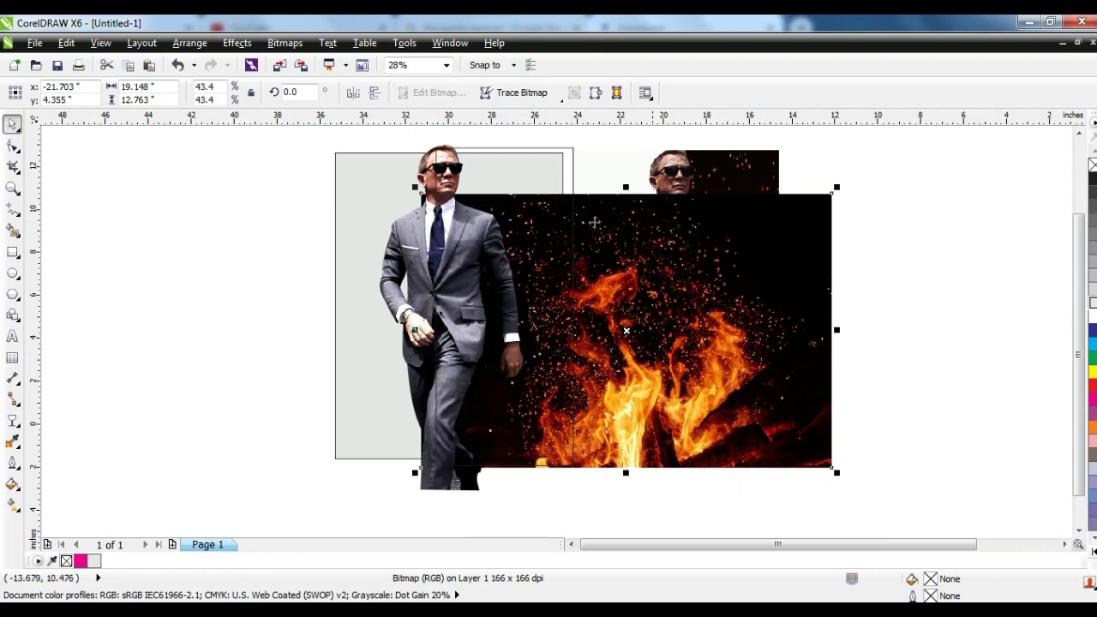
pyautogui.moveTo(888, 128); pyautogui.dragTo(909, 270)
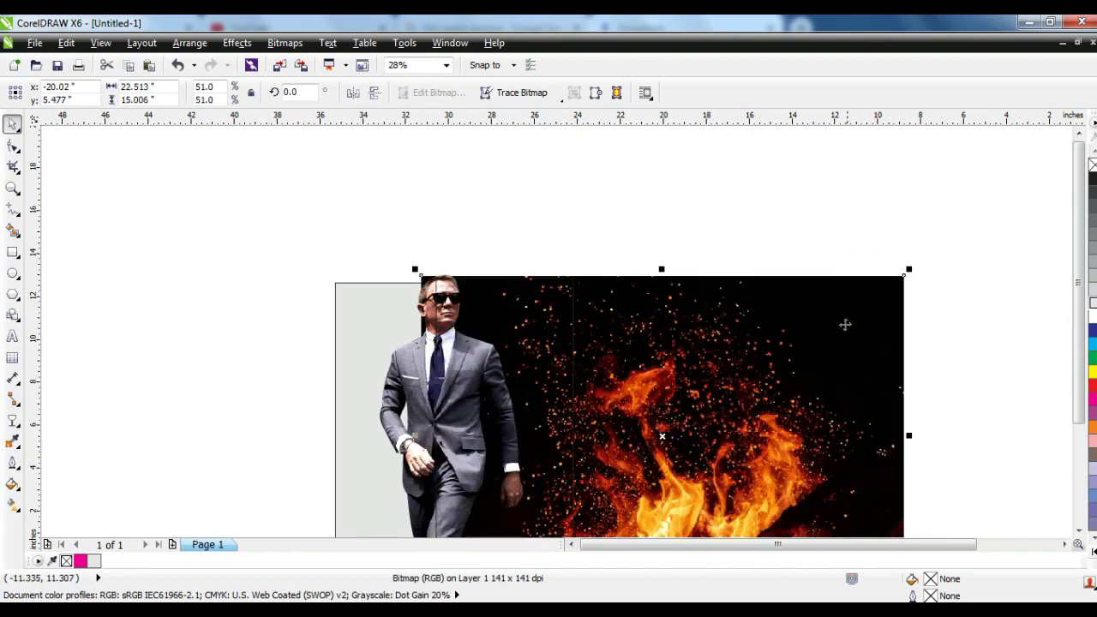
pyautogui.click(842, 326)
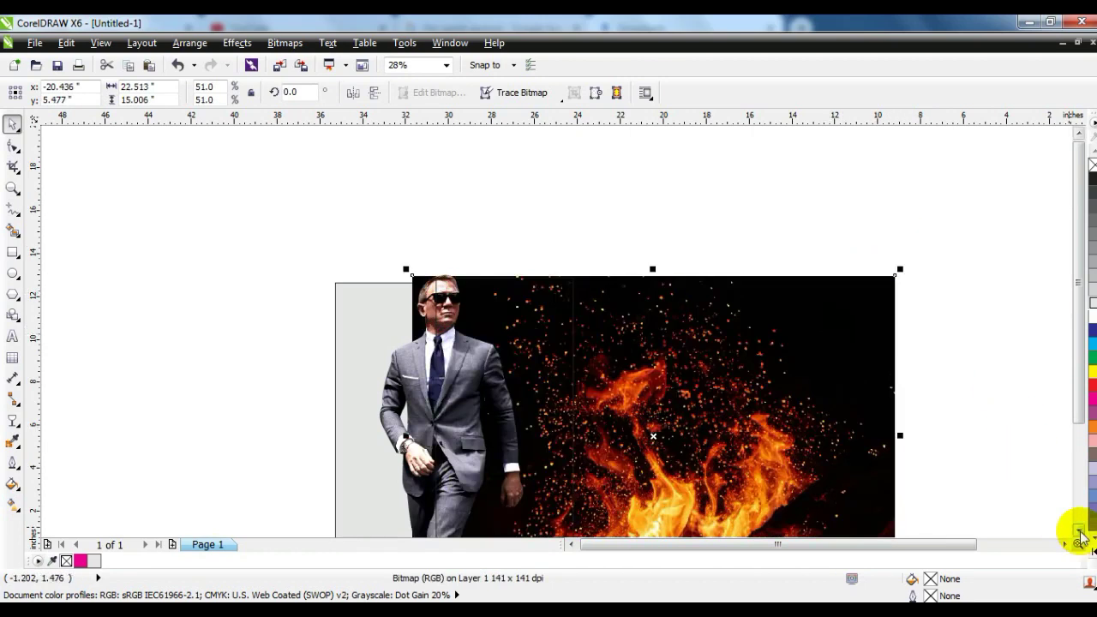
pyautogui.click(1080, 533)
pyautogui.moveTo(844, 412); pyautogui.dragTo(831, 409)
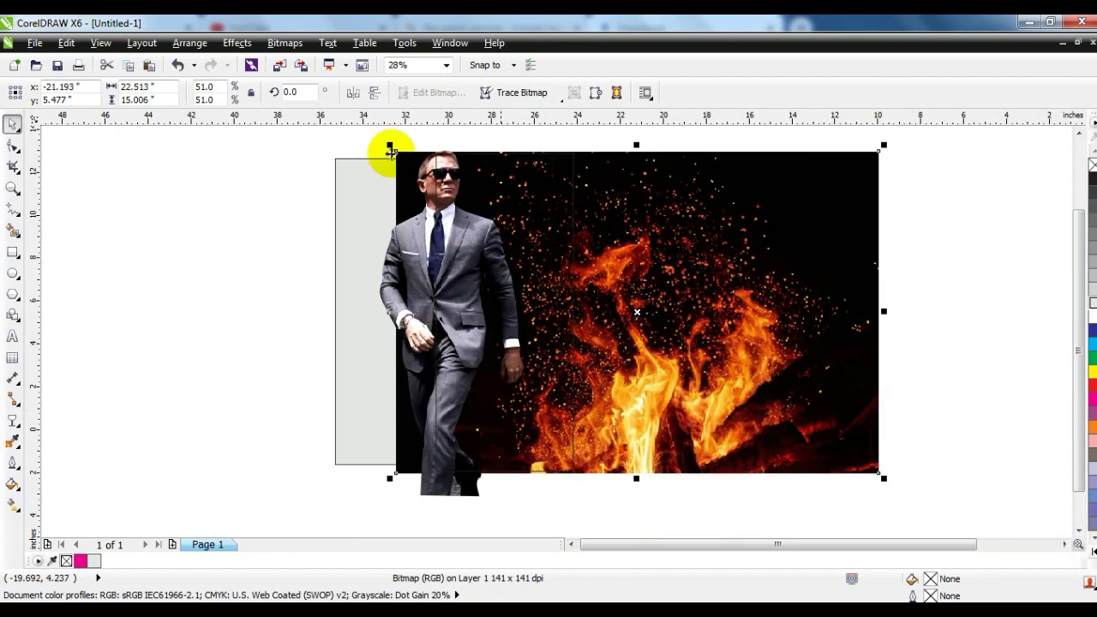
# Step: PowerClip the fire image into the right-half rectangle, remove its outline, and order it behind the figure
pyautogui.click(238, 43)
pyautogui.moveTo(343, 276)
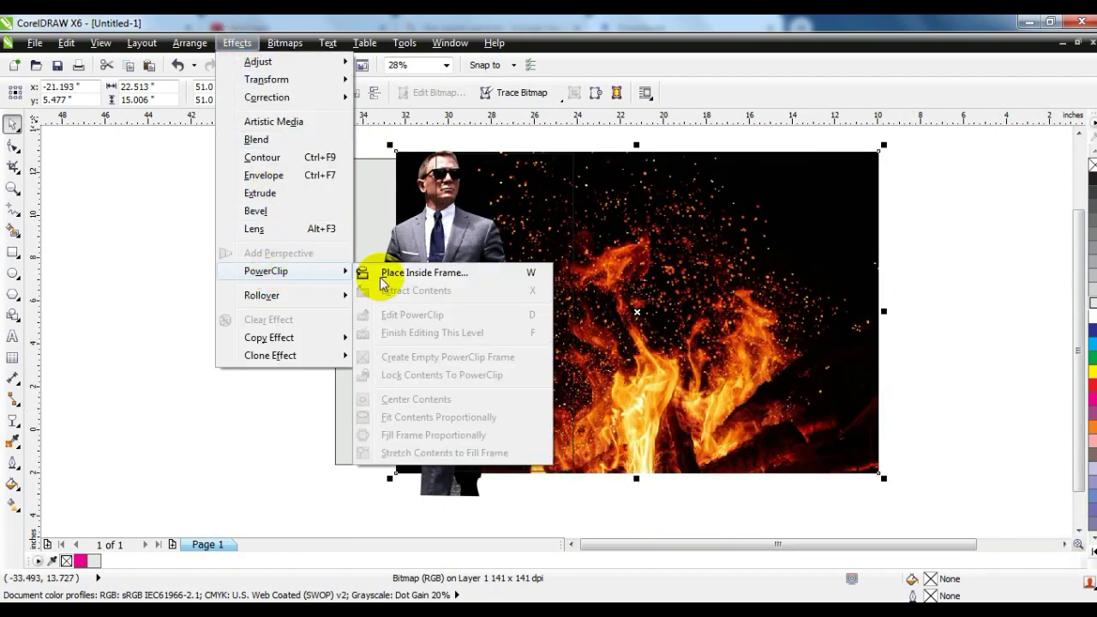
pyautogui.click(405, 273)
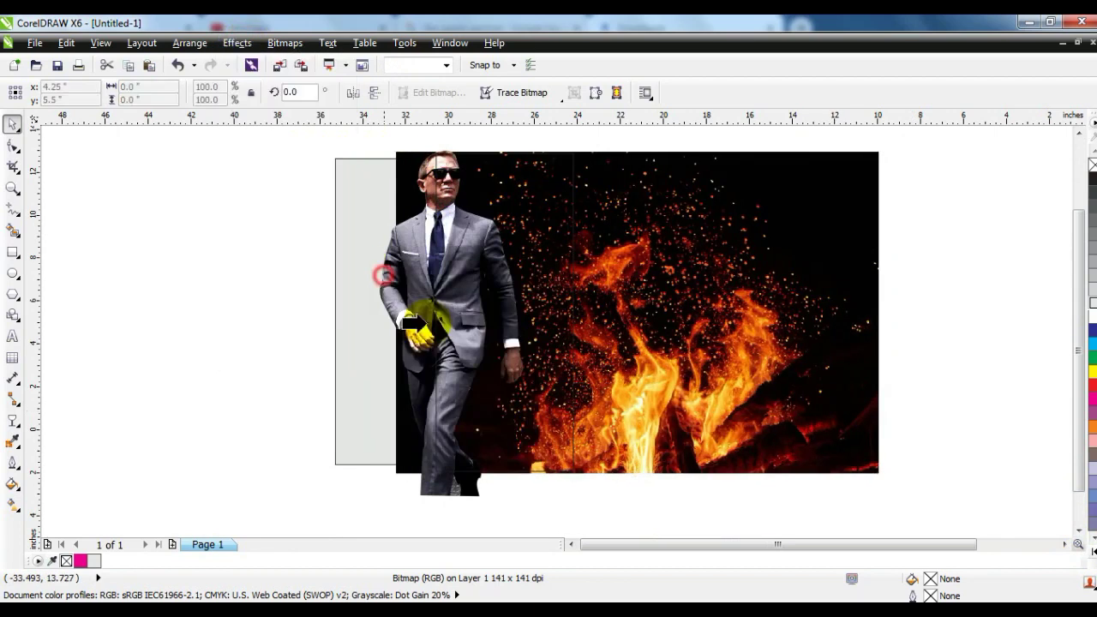
pyautogui.click(572, 461)
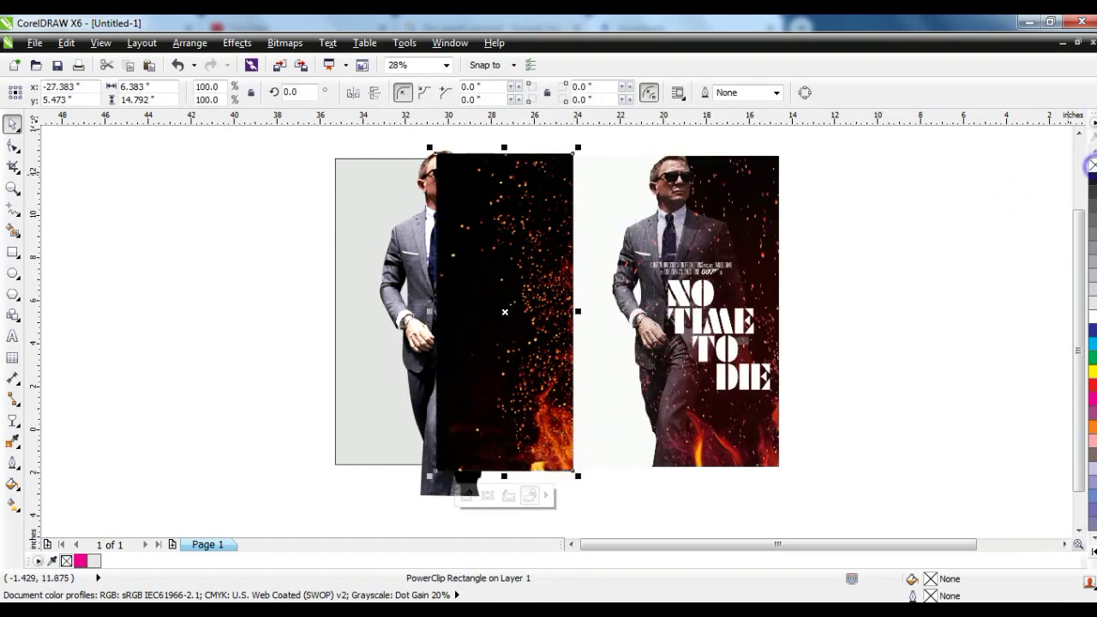
pyautogui.click(875, 242)
# Step: PowerClip the fire panel inside the grey background rectangle so its overhanging edges are trimmed
pyautogui.click(533, 212)
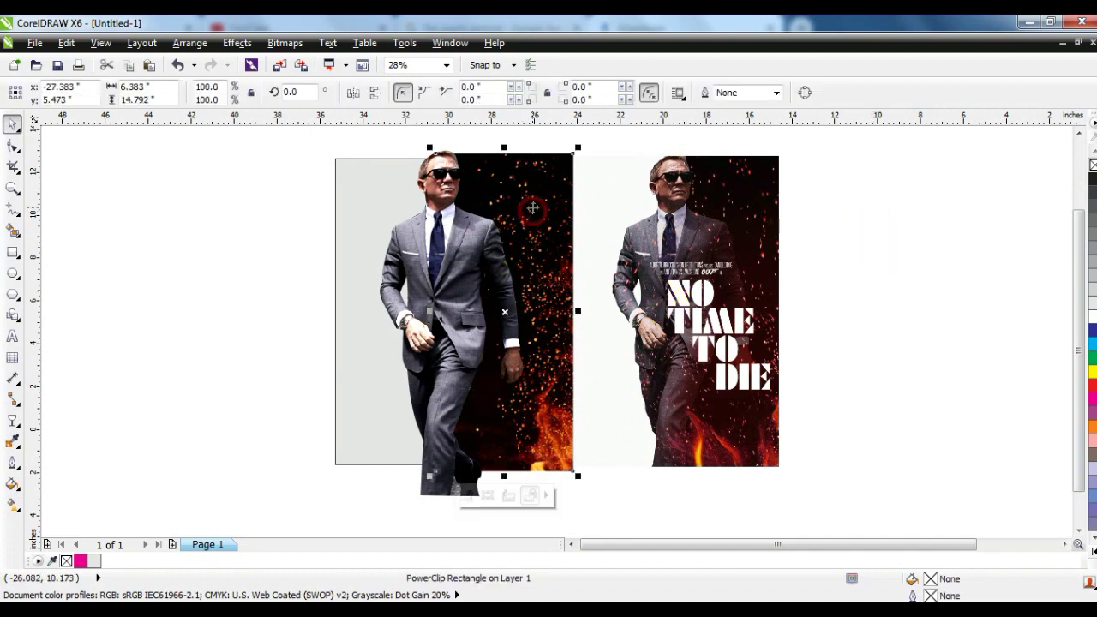
pyautogui.click(237, 43)
pyautogui.moveTo(303, 273)
pyautogui.click(364, 272)
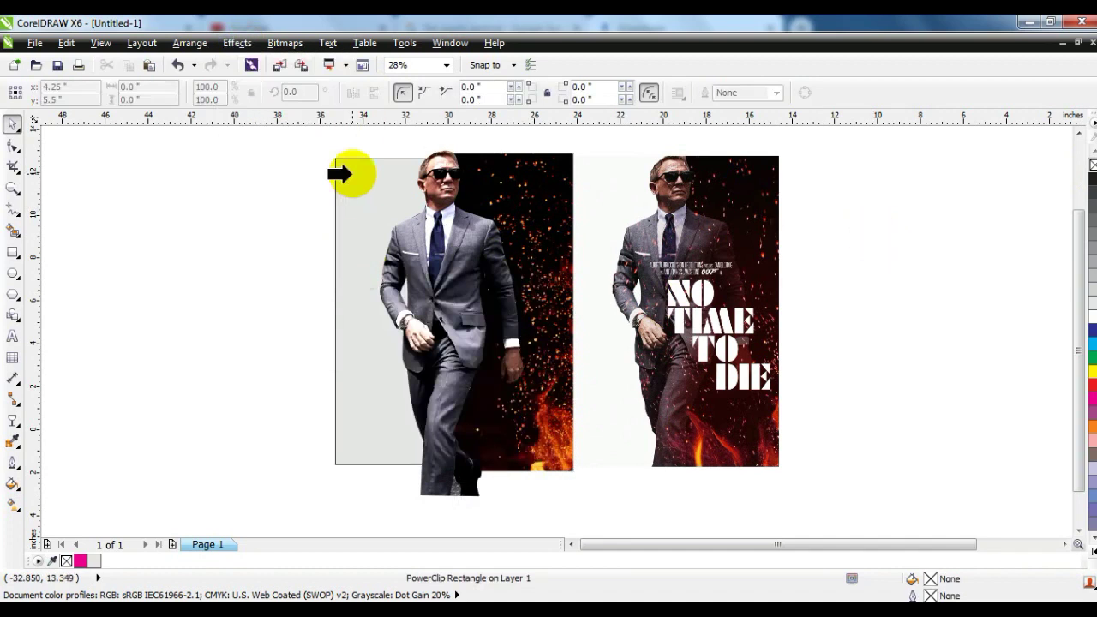
pyautogui.click(352, 174)
# Step: Open the clipped figure's contents and apply a linear transparency fading the photo from the jacket's centre to beyond the straight arm
pyautogui.click(457, 281)
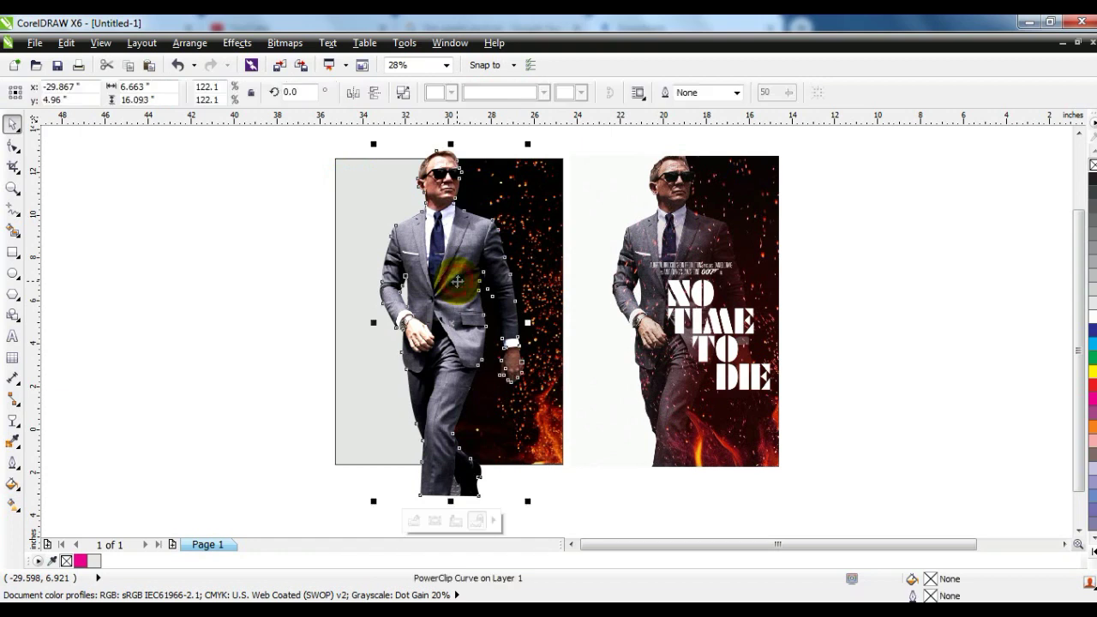
pyautogui.click(12, 189)
pyautogui.moveTo(325, 146); pyautogui.dragTo(789, 472)
pyautogui.click(12, 124)
pyautogui.click(197, 255)
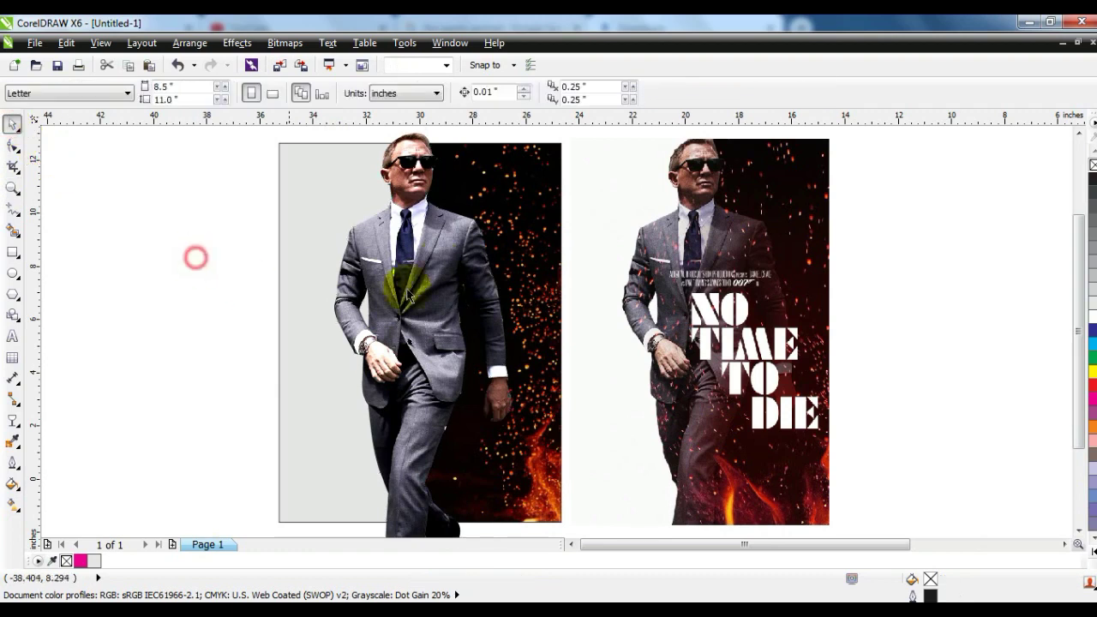
pyautogui.rightClick(436, 196)
pyautogui.click(473, 85)
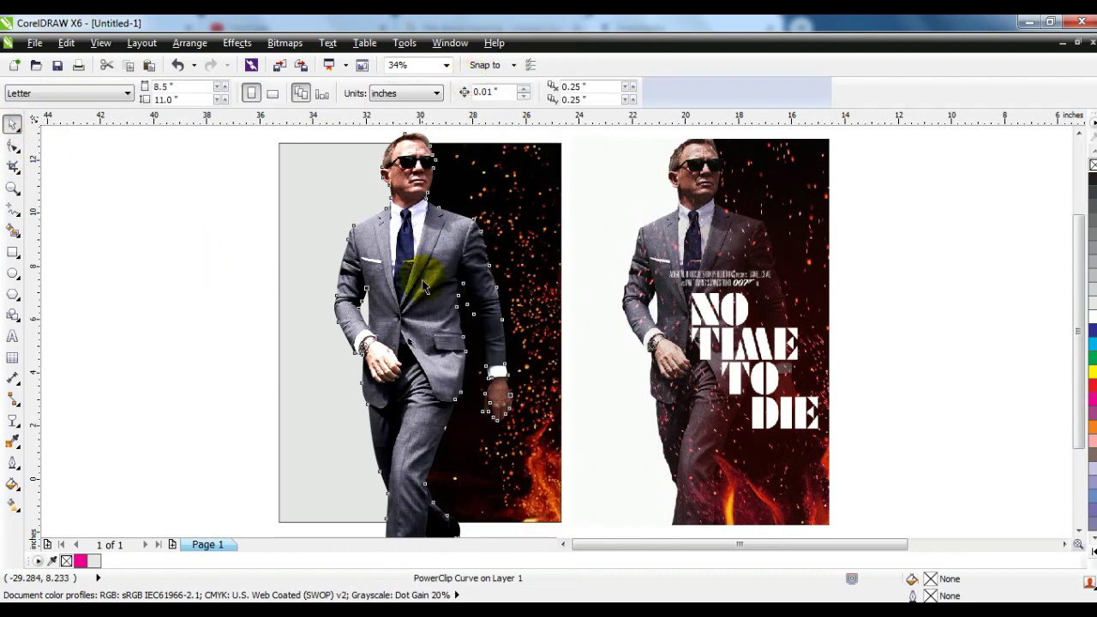
pyautogui.click(12, 420)
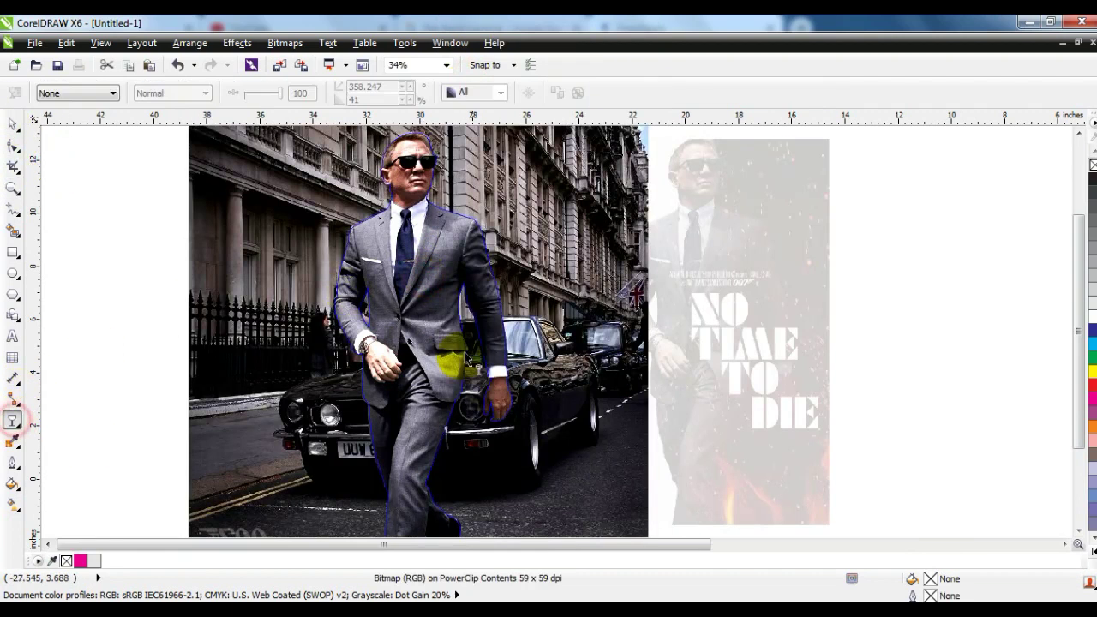
pyautogui.moveTo(414, 292)
pyautogui.mouseDown()
pyautogui.moveTo(557, 374)
pyautogui.moveTo(559, 352)
pyautogui.moveTo(534, 352)
pyautogui.moveTo(529, 334)
pyautogui.mouseUp()
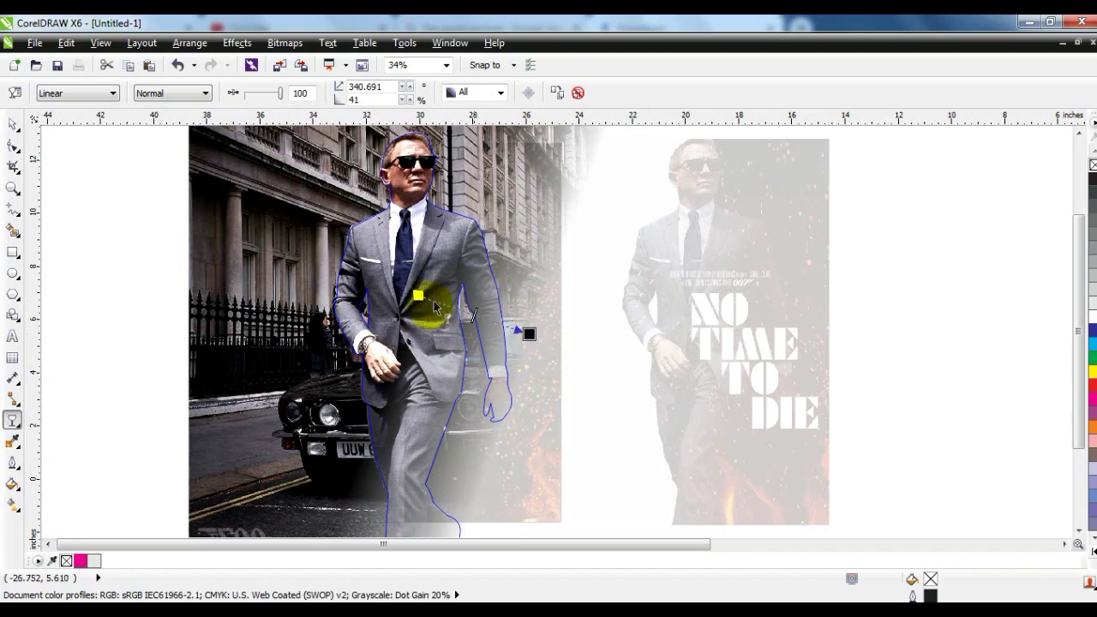
pyautogui.moveTo(427, 306); pyautogui.dragTo(431, 314)
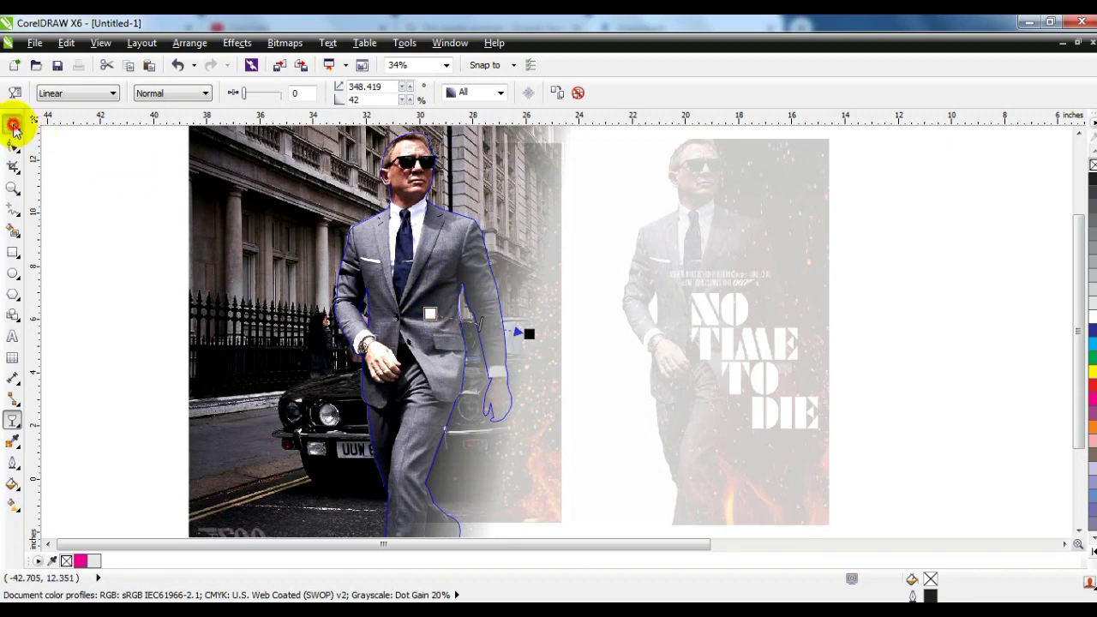
# Step: Finish editing the figure's contents and PowerClip the figure inside the grey background rectangle
pyautogui.click(12, 124)
pyautogui.rightClick(448, 245)
pyautogui.click(473, 103)
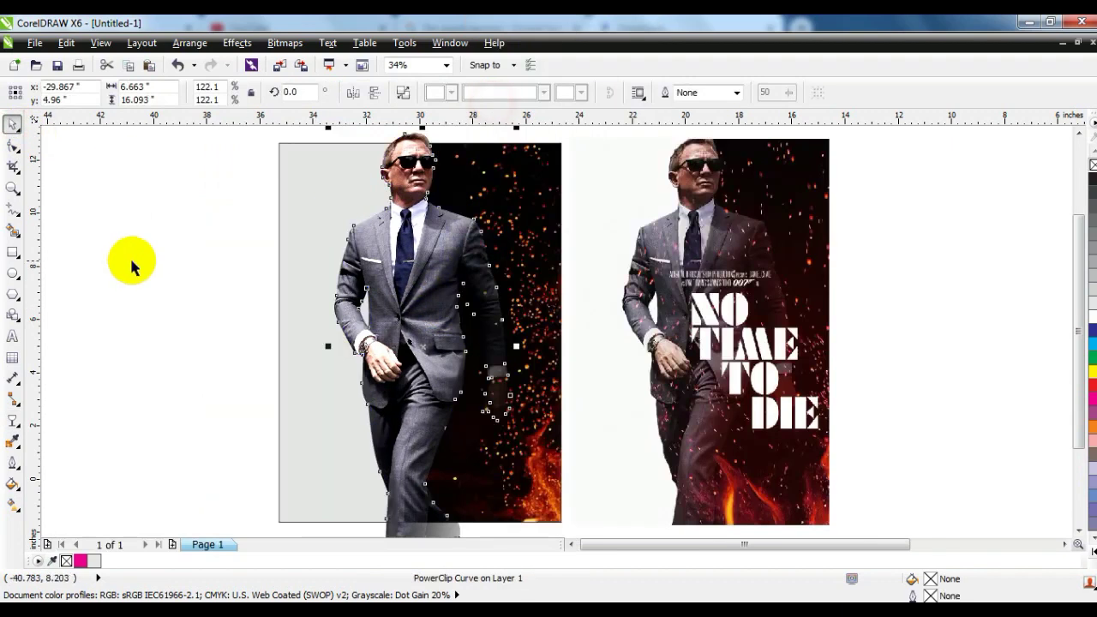
pyautogui.click(129, 257)
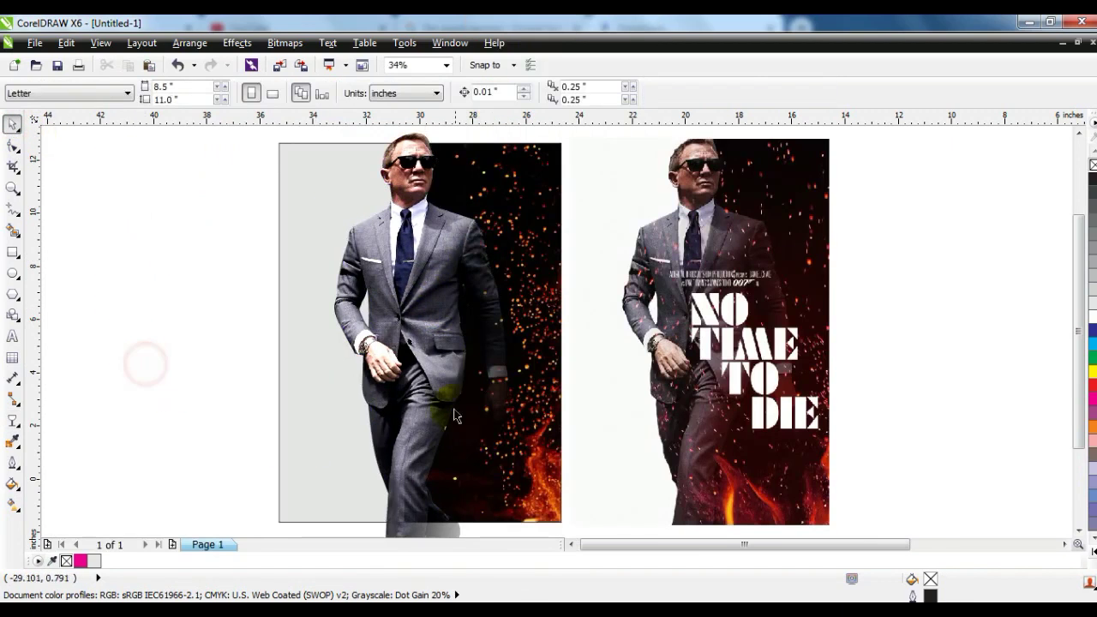
pyautogui.click(437, 338)
pyautogui.click(238, 43)
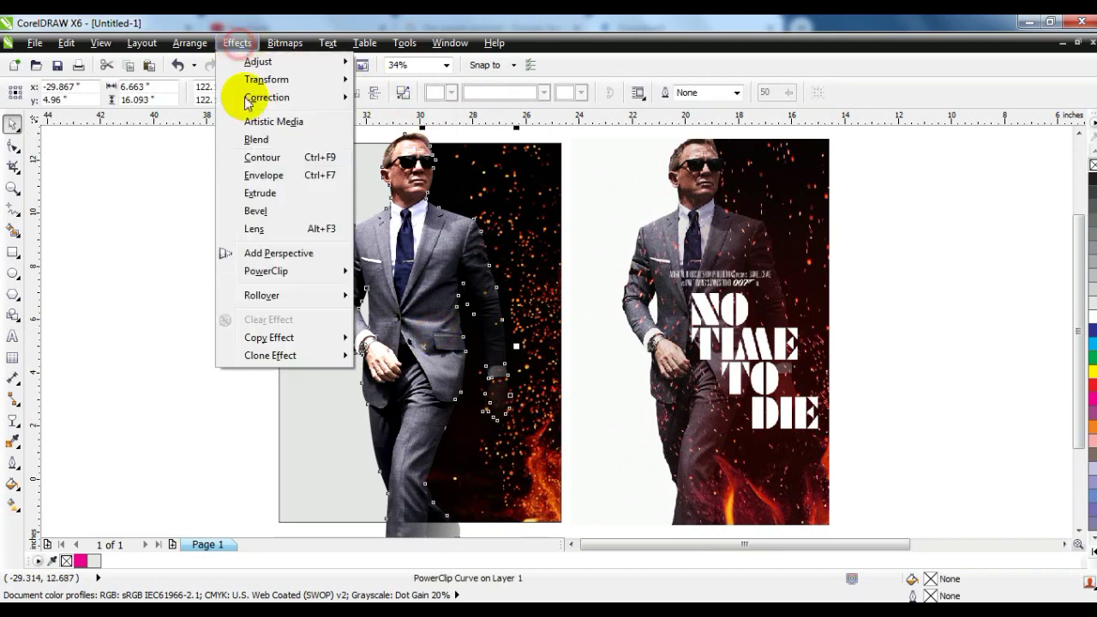
pyautogui.moveTo(296, 273)
pyautogui.click(361, 272)
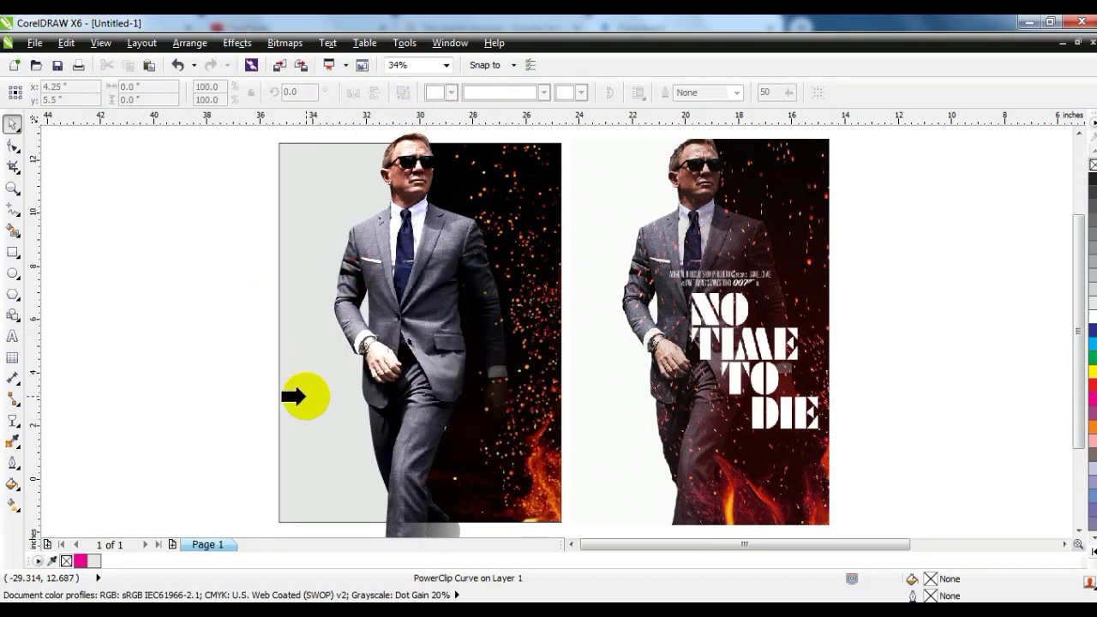
pyautogui.click(301, 394)
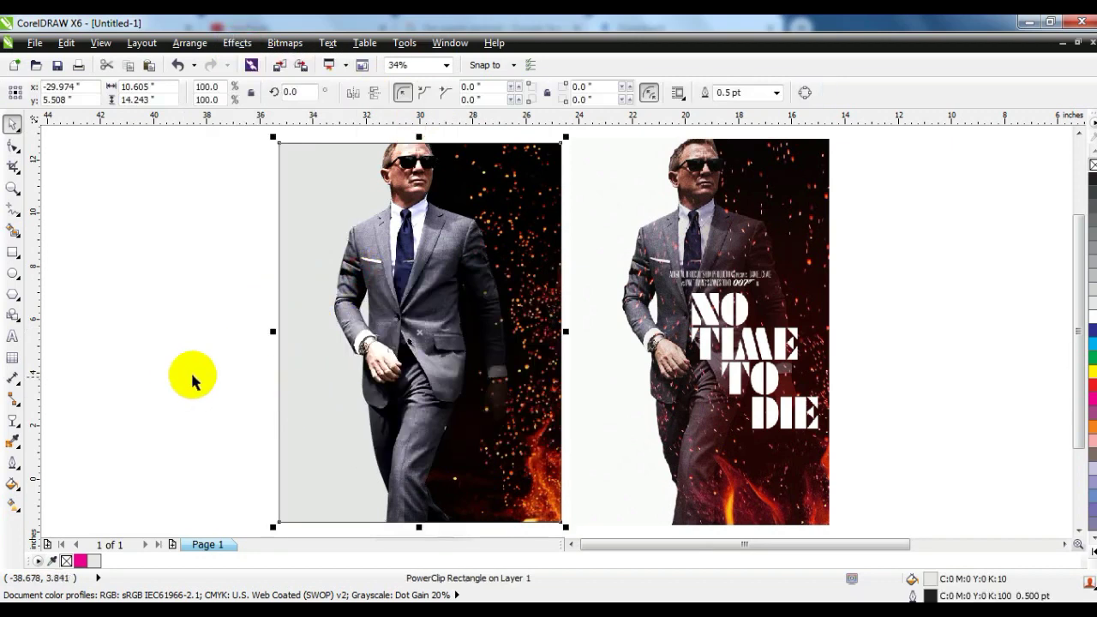
# Step: Inside the background clip, scale the figure down slightly to about 6.57 × 15.86 inches and finish editing the clip
pyautogui.rightClick(390, 250)
pyautogui.click(433, 85)
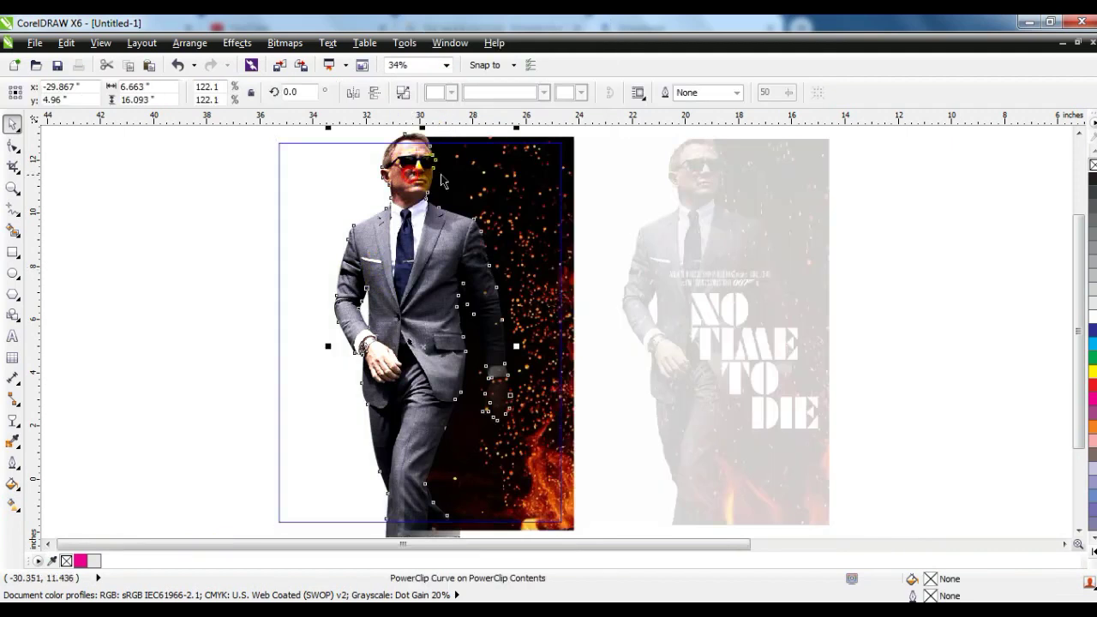
pyautogui.moveTo(520, 127); pyautogui.dragTo(518, 144)
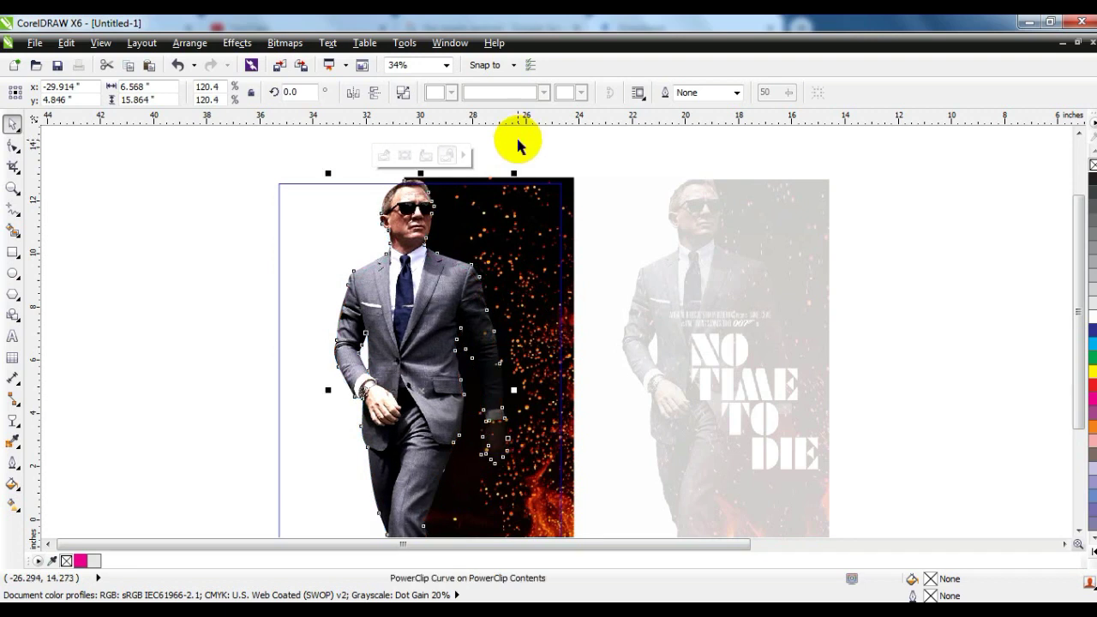
pyautogui.keyDown('ctrl'); pyautogui.click(517, 140); pyautogui.keyUp('ctrl')
pyautogui.click(537, 151)
pyautogui.click(559, 253)
pyautogui.keyDown('shift'); pyautogui.click(649, 252); pyautogui.keyUp('shift')
pyautogui.hotkey('shift', 'F2')
pyautogui.click(228, 370)
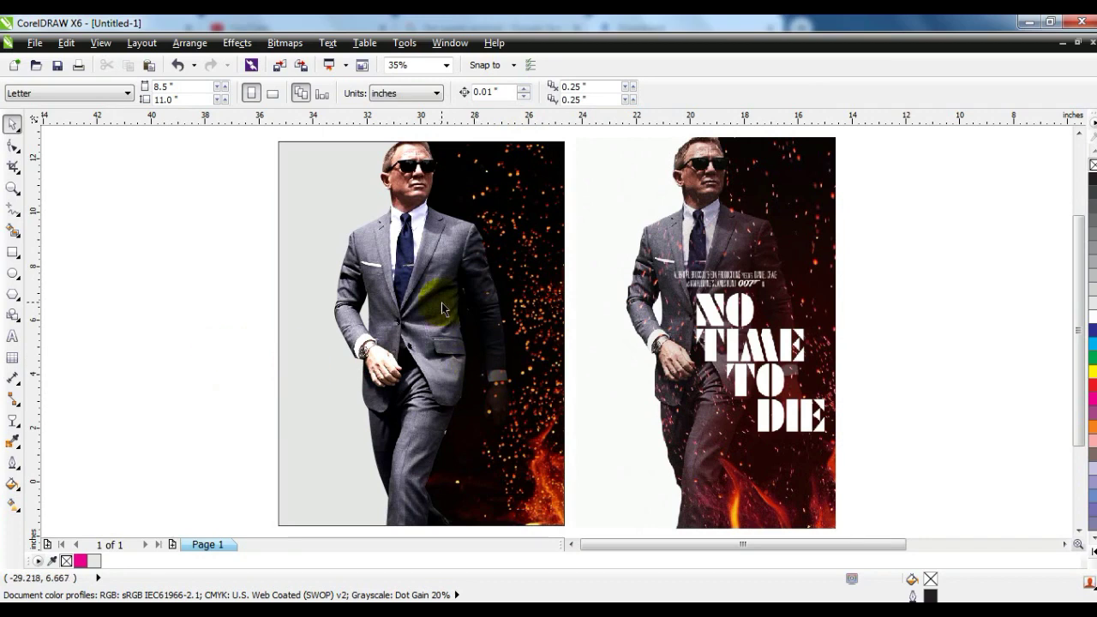
# Step: Move the sparks image from the page onto the man's jacket and scale it down to about 3.6 × 7 inches
pyautogui.press('F4')
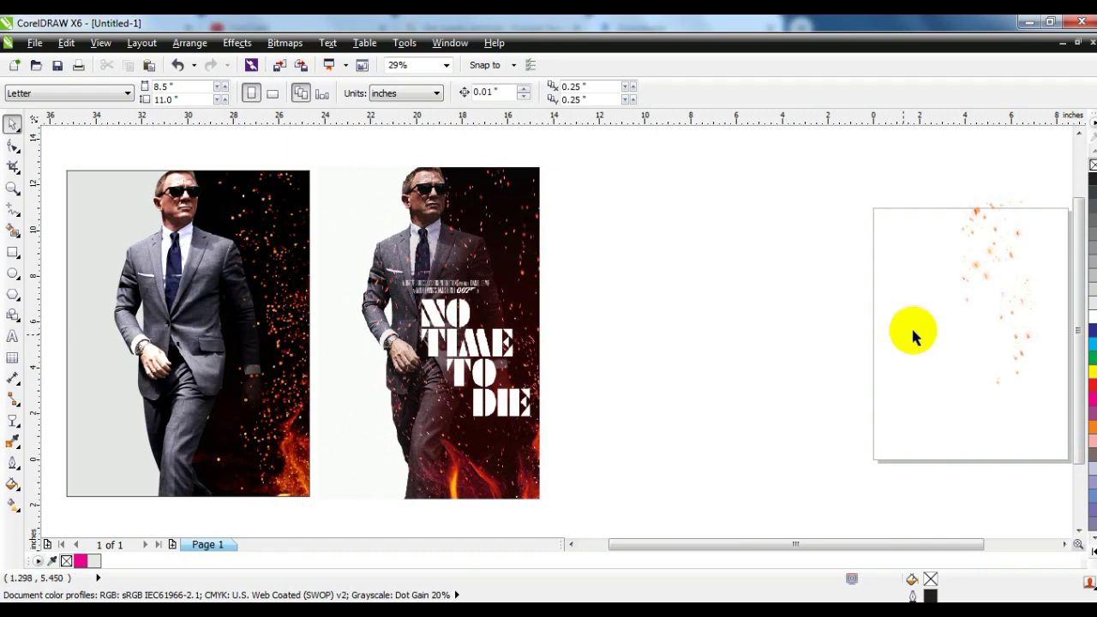
pyautogui.moveTo(995, 267); pyautogui.dragTo(182, 290)
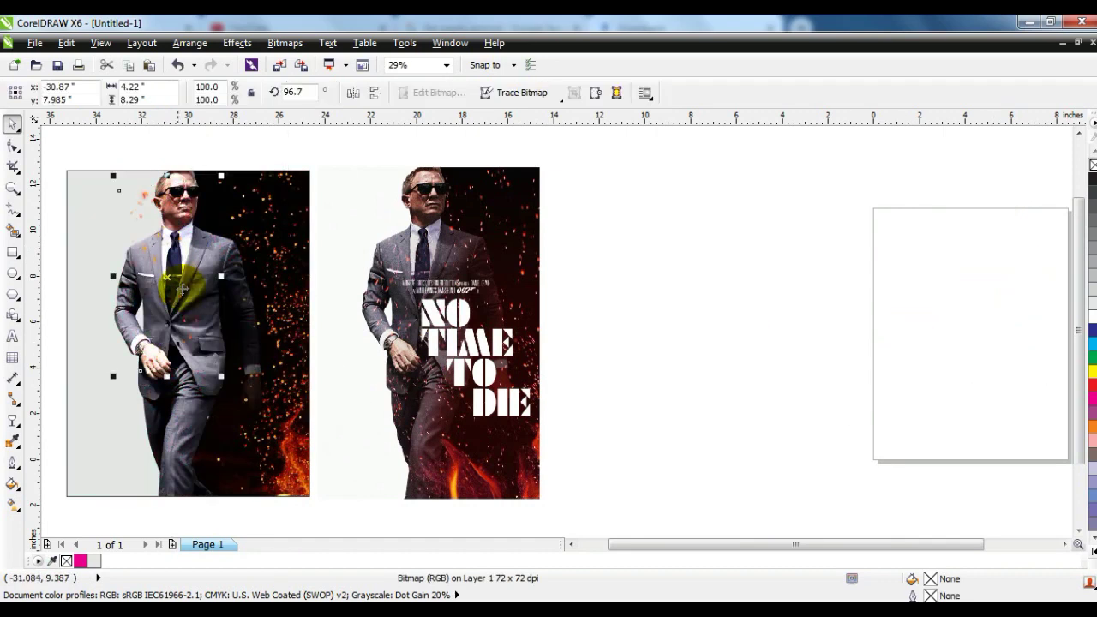
pyautogui.click(283, 331)
pyautogui.hotkey('shift', 'F2')
pyautogui.press('Escape')
pyautogui.moveTo(503, 231); pyautogui.dragTo(520, 293)
pyautogui.moveTo(617, 187); pyautogui.dragTo(558, 267)
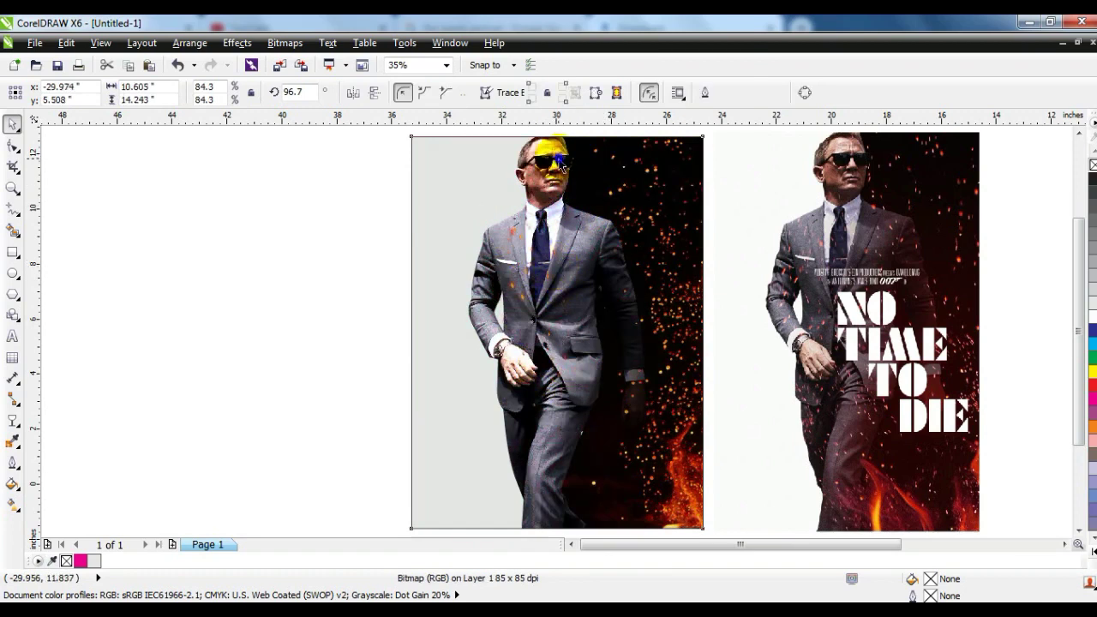
# Step: Open the nested clips down to the figure's photo, set its gamma to 0.80, and finish editing both clips
pyautogui.rightClick(563, 163)
pyautogui.click(595, 88)
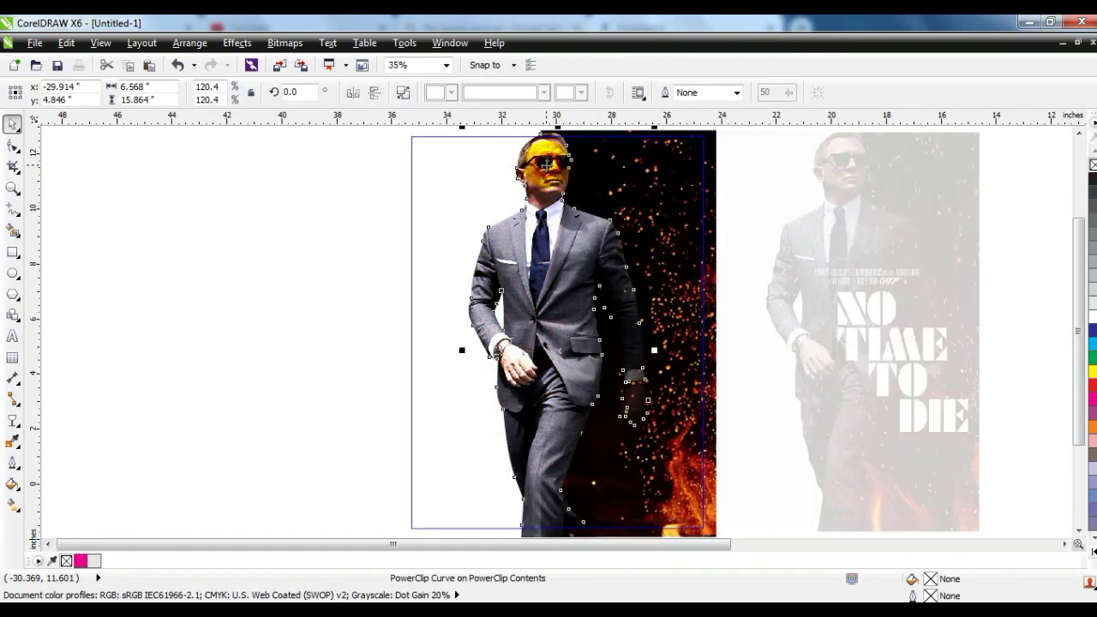
pyautogui.rightClick(550, 168)
pyautogui.click(595, 86)
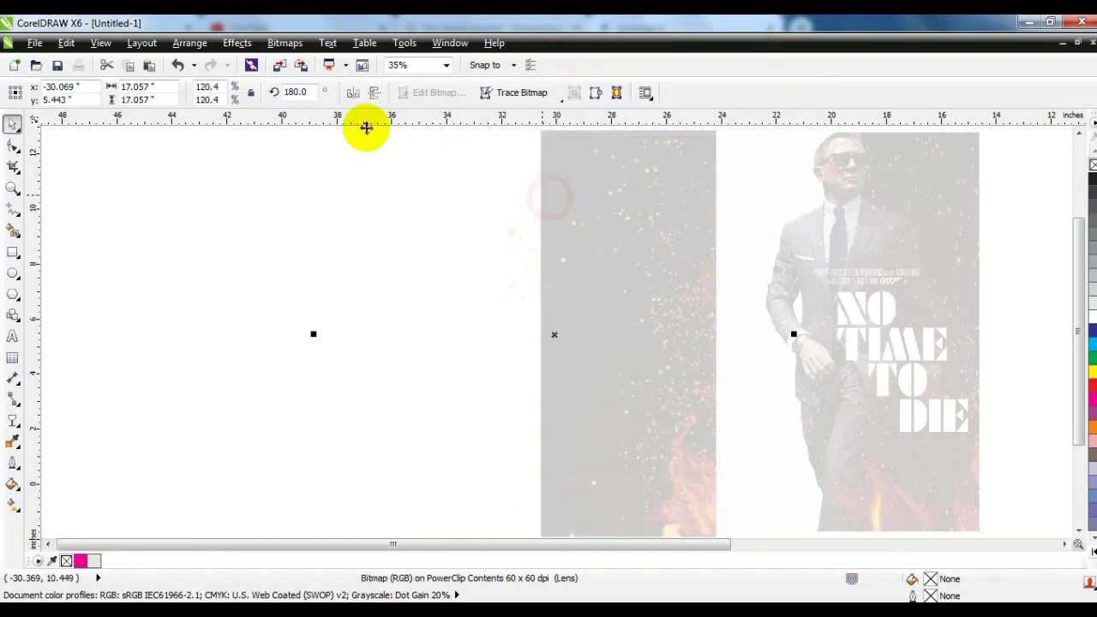
pyautogui.click(236, 43)
pyautogui.moveTo(264, 62)
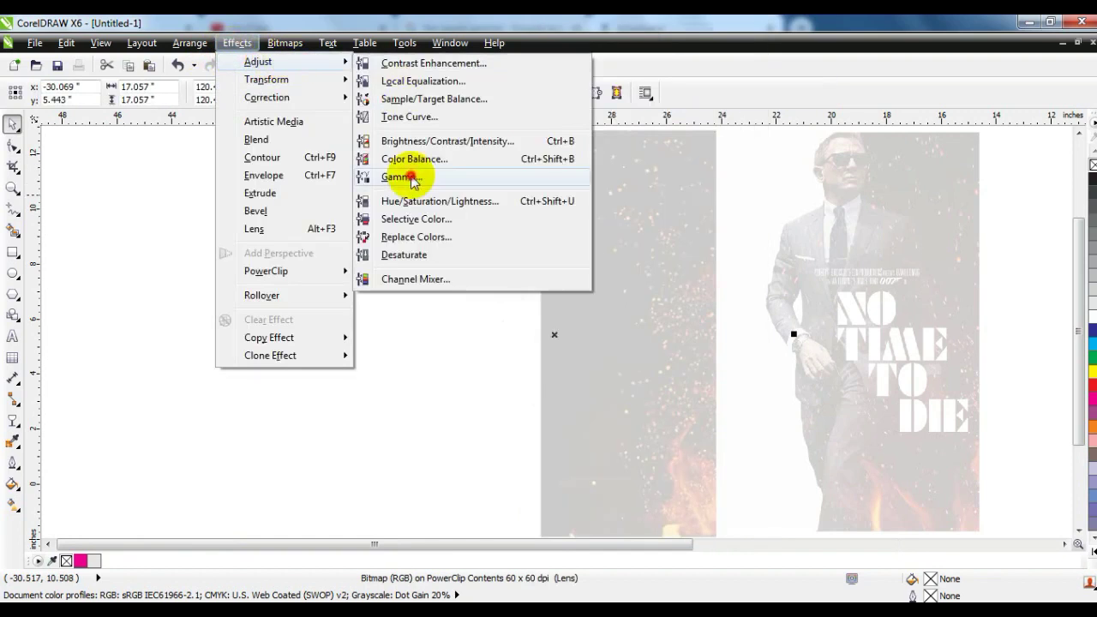
pyautogui.click(417, 175)
pyautogui.click(526, 307)
pyautogui.click(432, 355)
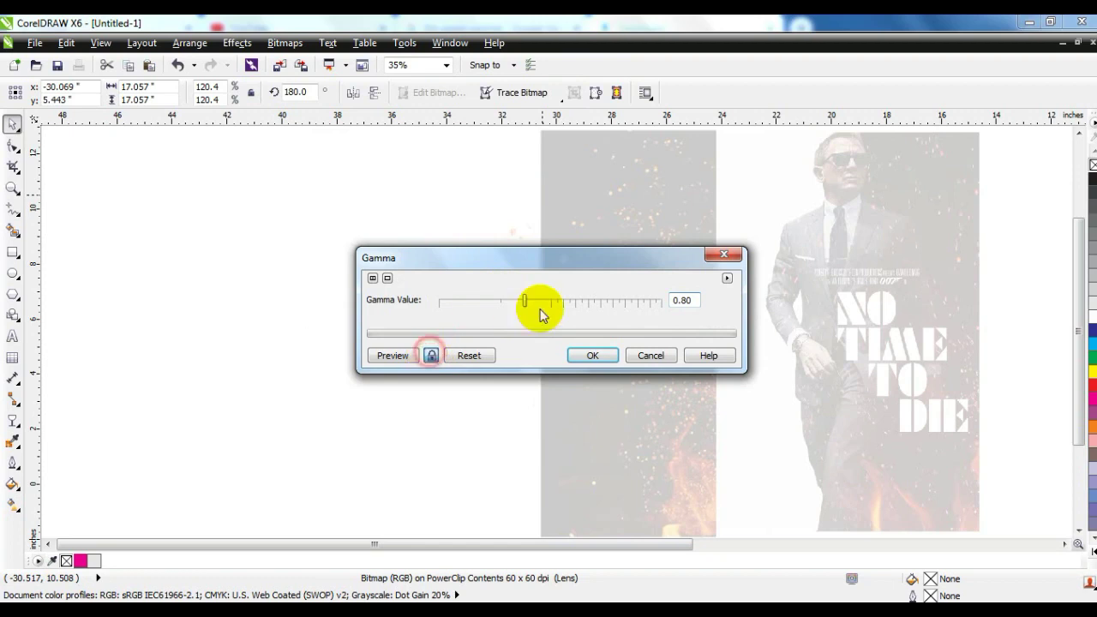
pyautogui.click(585, 353)
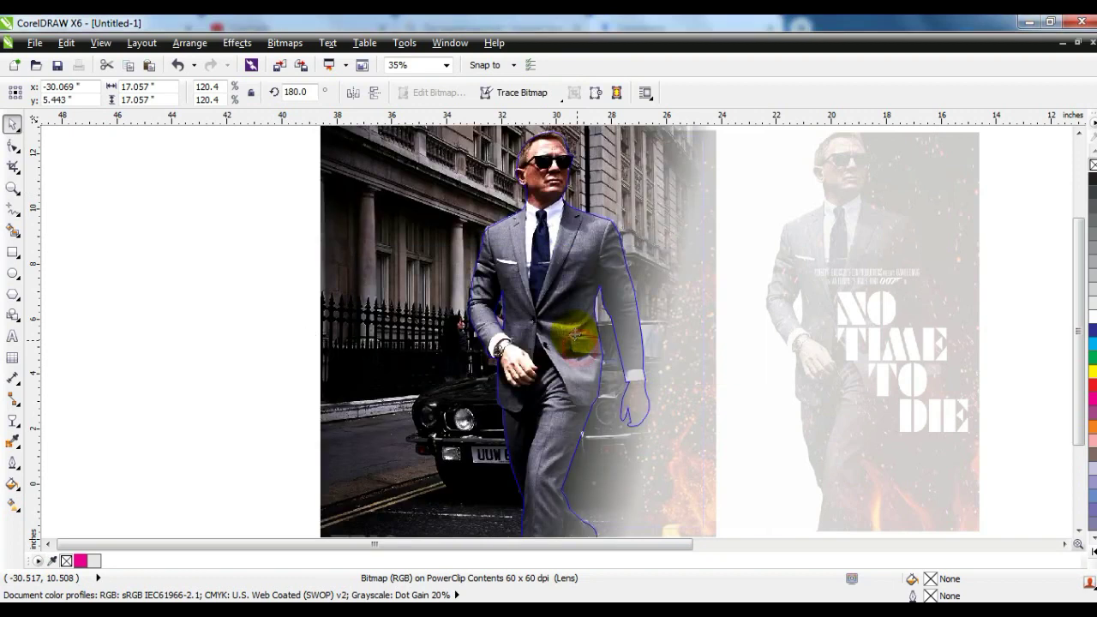
pyautogui.keyDown('ctrl'); pyautogui.click(332, 278); pyautogui.keyUp('ctrl')
pyautogui.keyDown('ctrl'); pyautogui.click(289, 260); pyautogui.keyUp('ctrl')
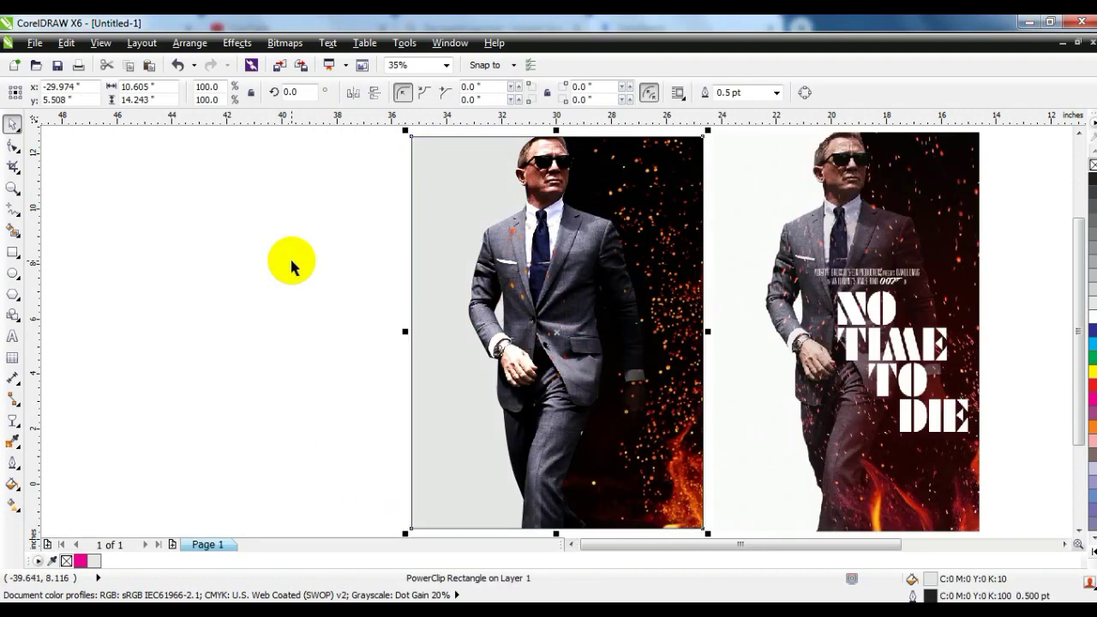
pyautogui.click(292, 261)
# Step: Duplicate the sparks over the trousers, scale that copy to about 2.7 × 5.3 inches, and place another copy over the bent arm
pyautogui.moveTo(557, 261); pyautogui.dragTo(570, 458)
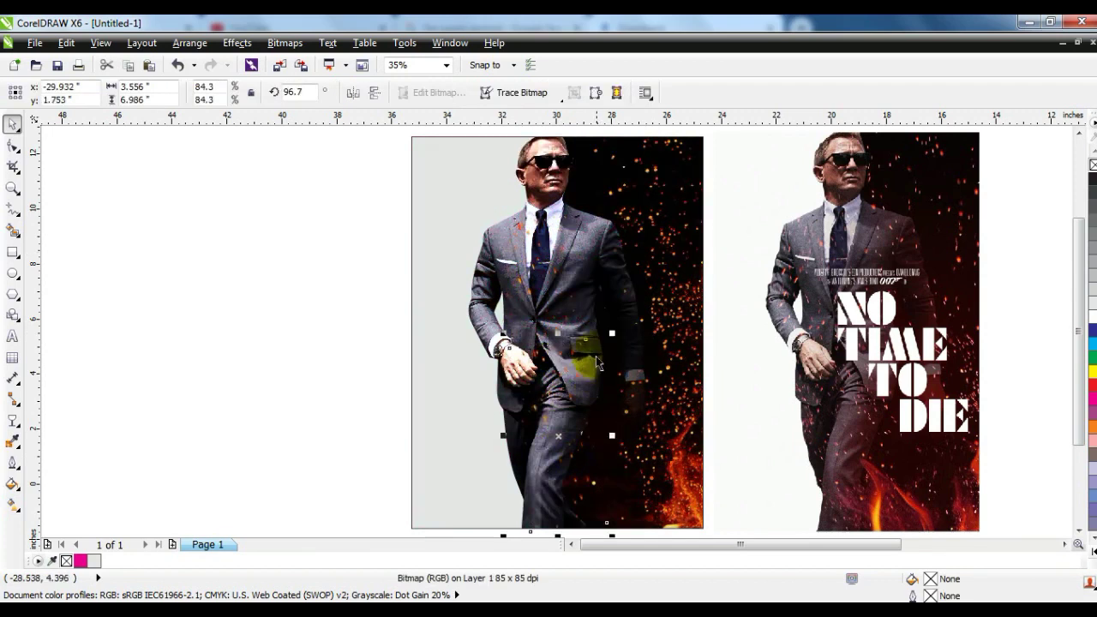
pyautogui.moveTo(613, 333); pyautogui.dragTo(588, 378)
pyautogui.moveTo(545, 458); pyautogui.dragTo(502, 306)
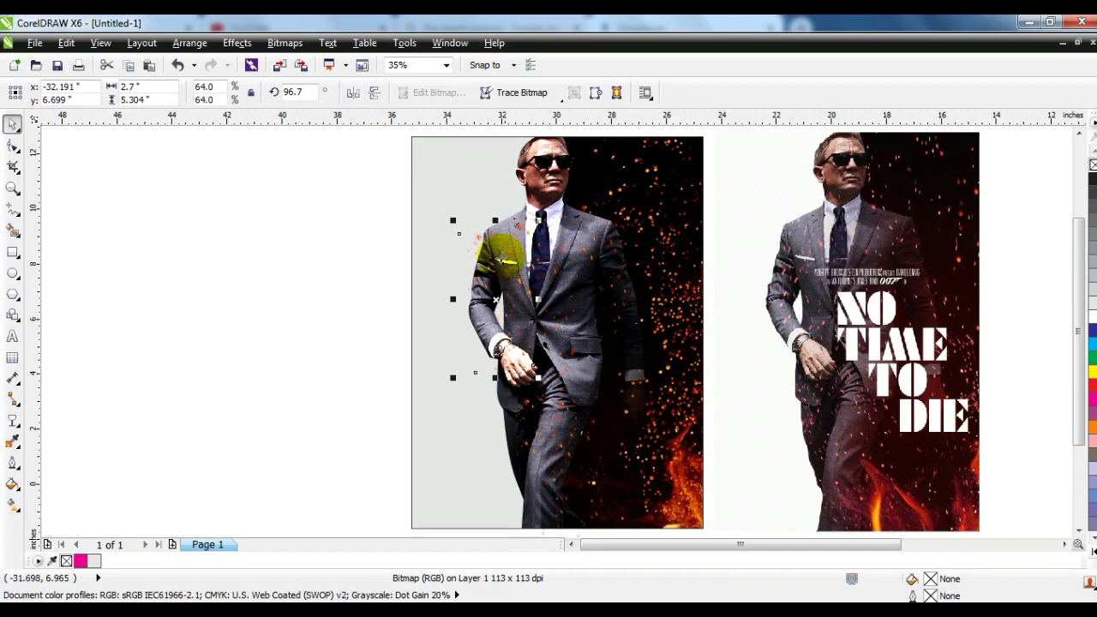
pyautogui.click(524, 177)
pyautogui.keyDown('ctrl'); pyautogui.click(463, 241); pyautogui.keyUp('ctrl')
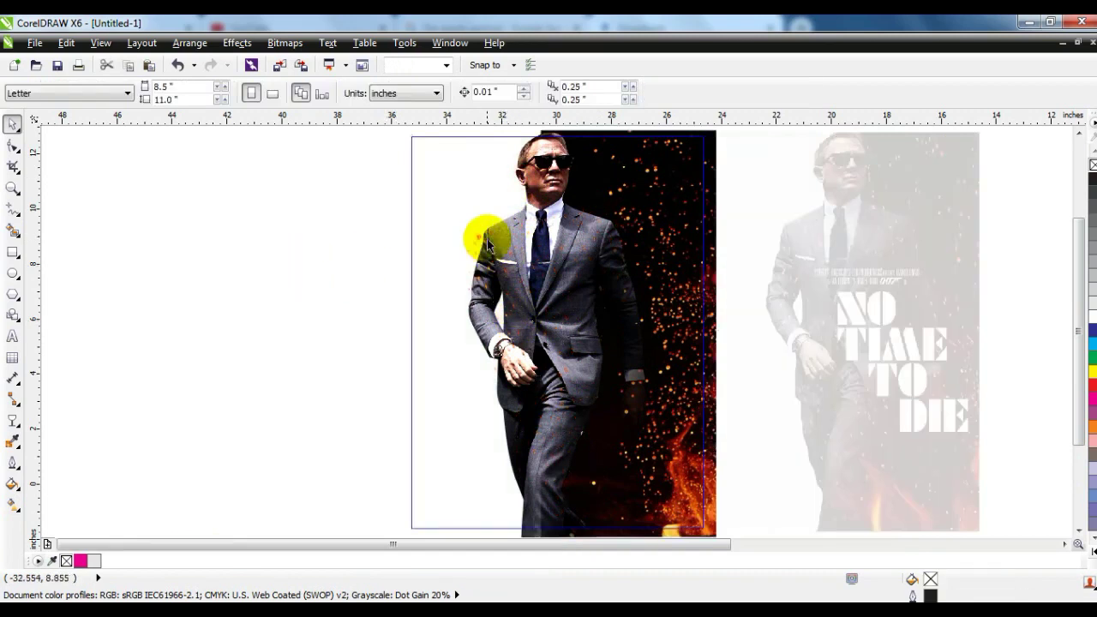
pyautogui.click(485, 238)
pyautogui.keyDown('ctrl'); pyautogui.click(326, 249); pyautogui.keyUp('ctrl')
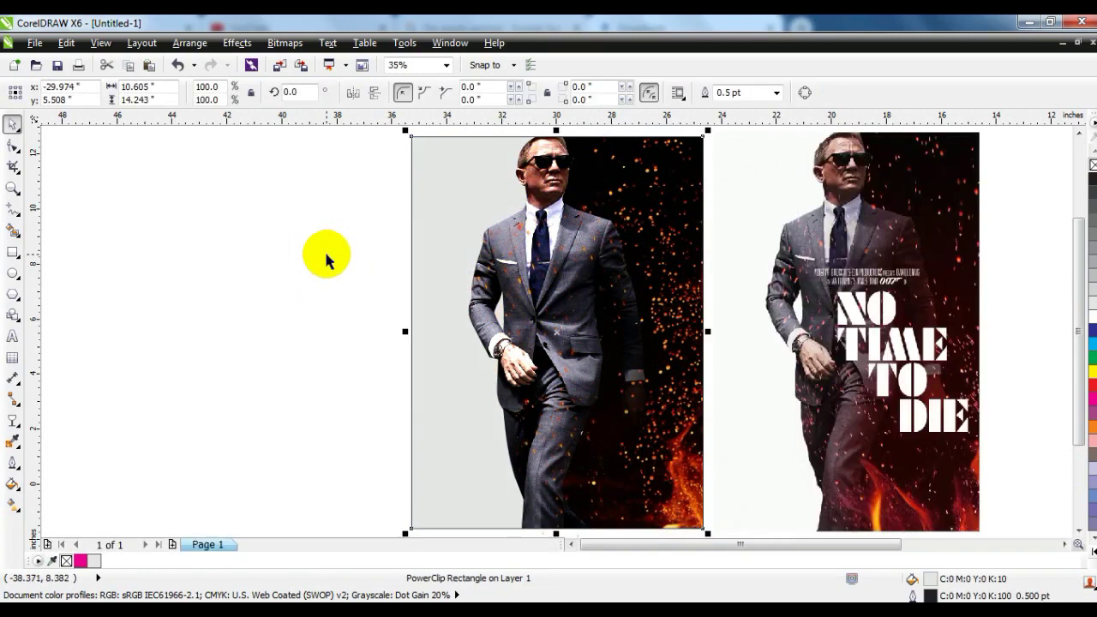
pyautogui.click(325, 252)
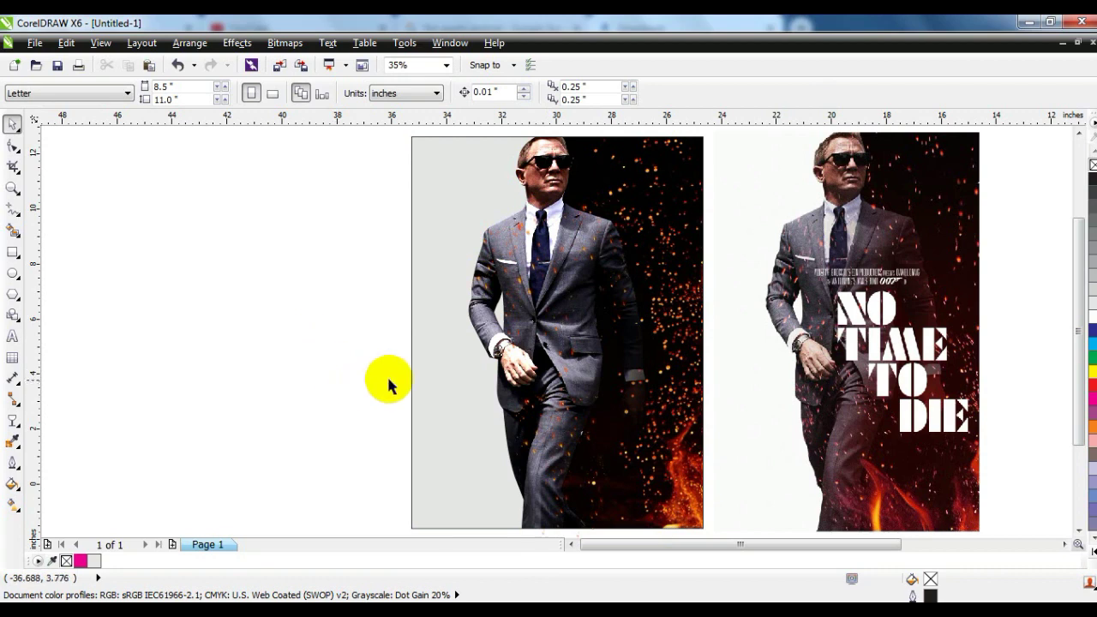
# Step: Open the fire panel's contents, fade the fire image toward the man's jacket with a linear transparency, and finish editing the clips
pyautogui.rightClick(656, 182)
pyautogui.click(712, 87)
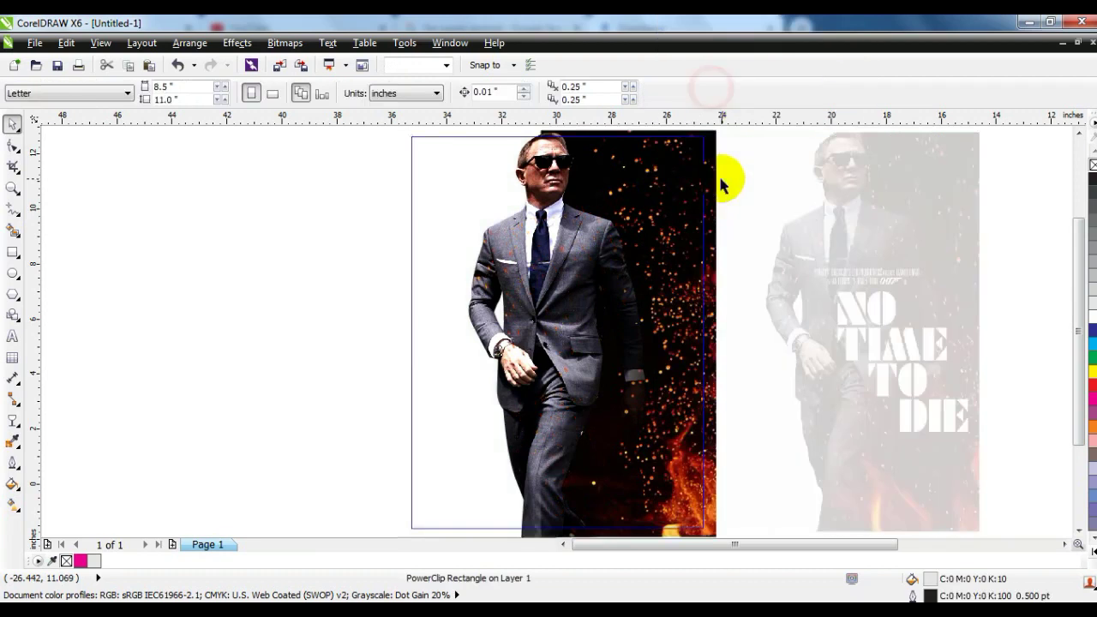
pyautogui.click(711, 154)
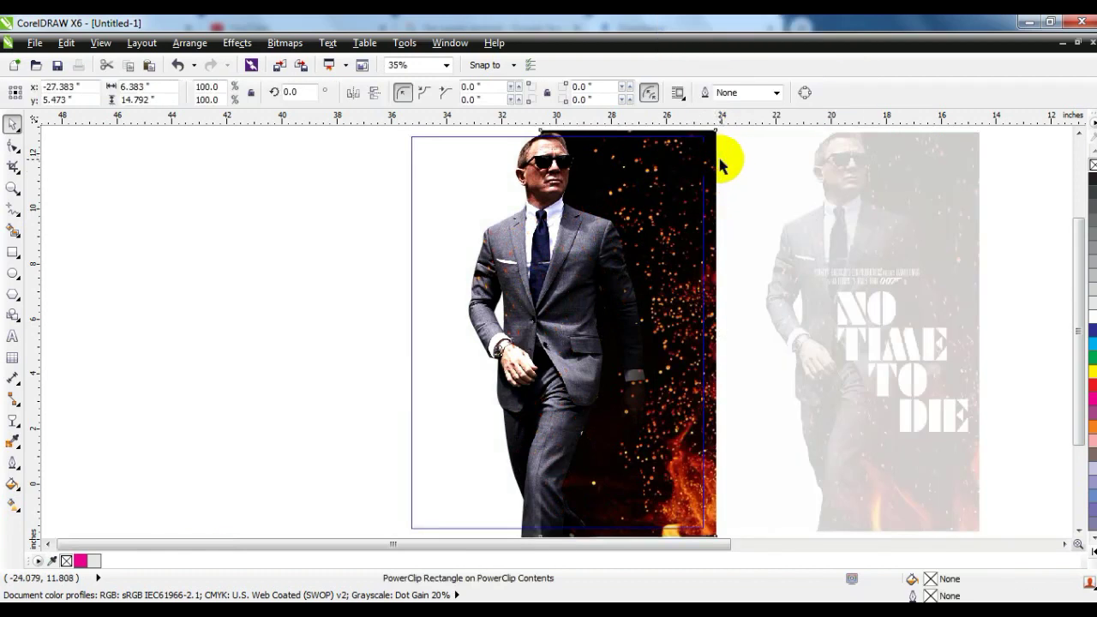
pyautogui.click(727, 161)
pyautogui.click(215, 282)
pyautogui.click(798, 306)
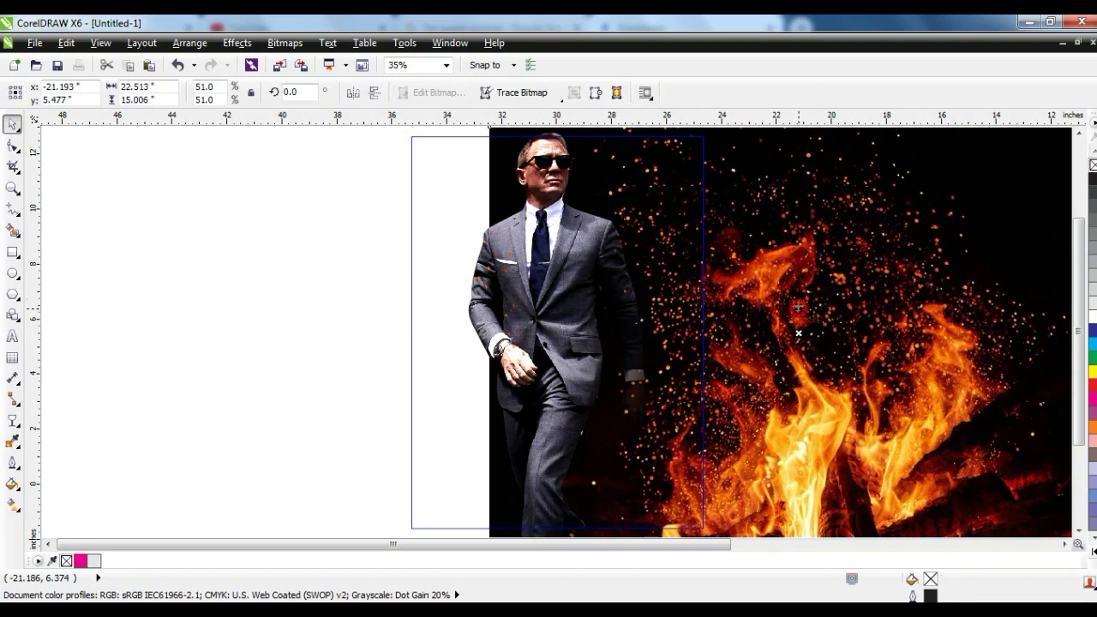
pyautogui.click(14, 420)
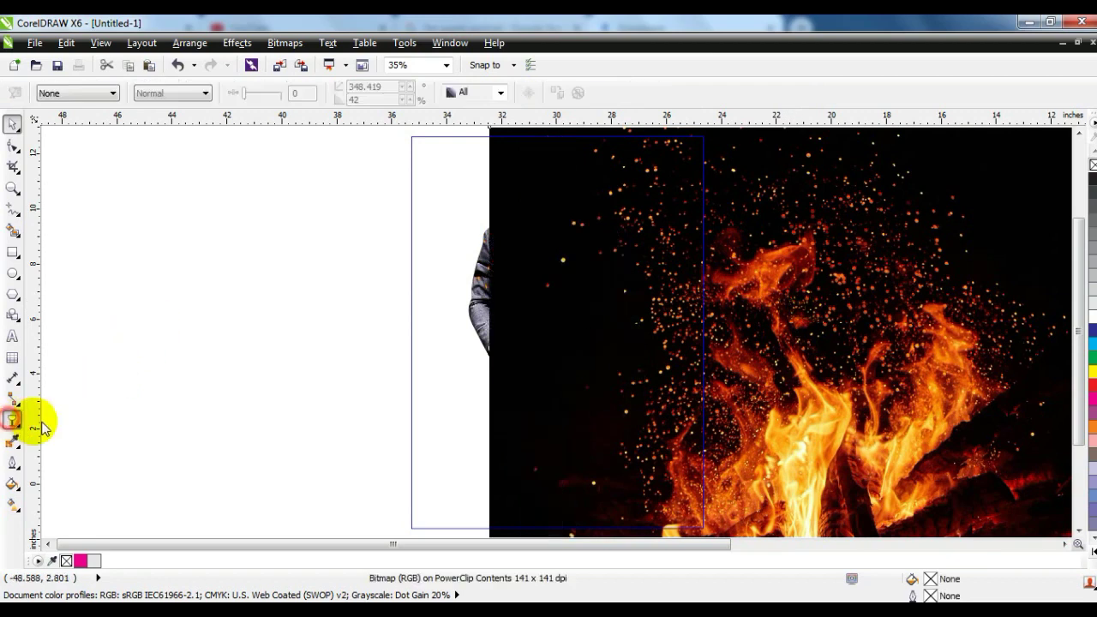
pyautogui.moveTo(571, 291); pyautogui.dragTo(555, 306)
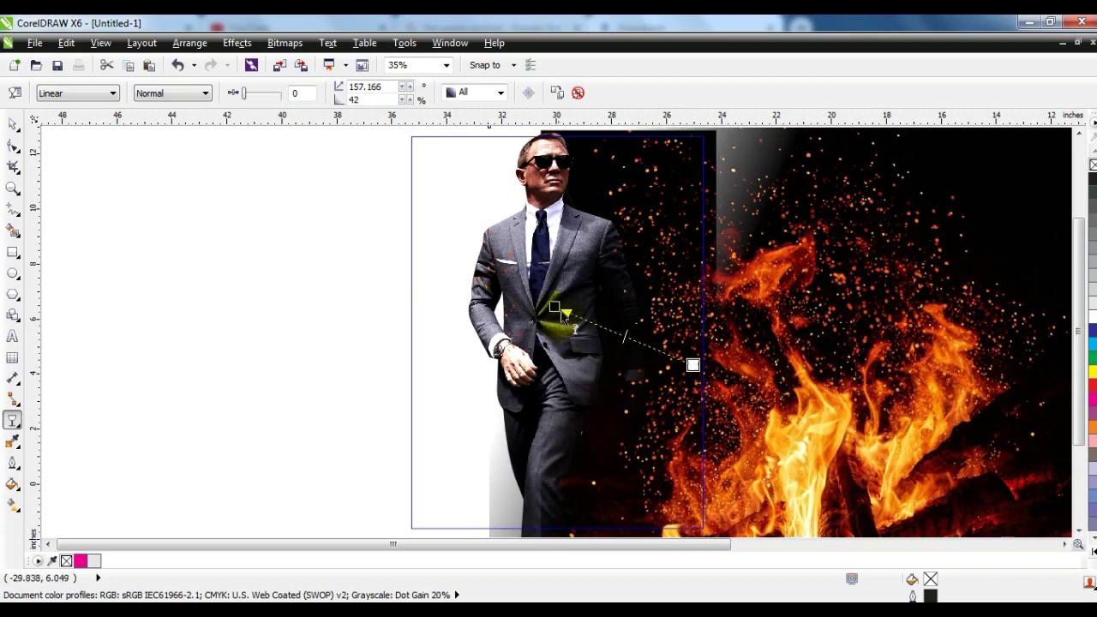
pyautogui.moveTo(564, 322); pyautogui.dragTo(575, 344)
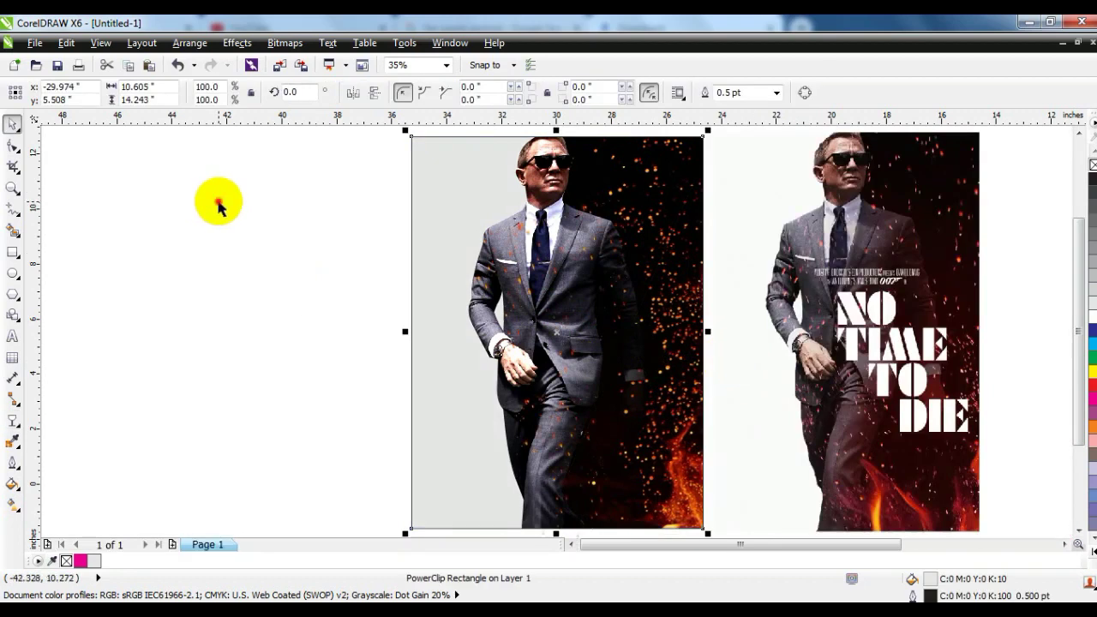
pyautogui.click(336, 337)
pyautogui.press('F4')
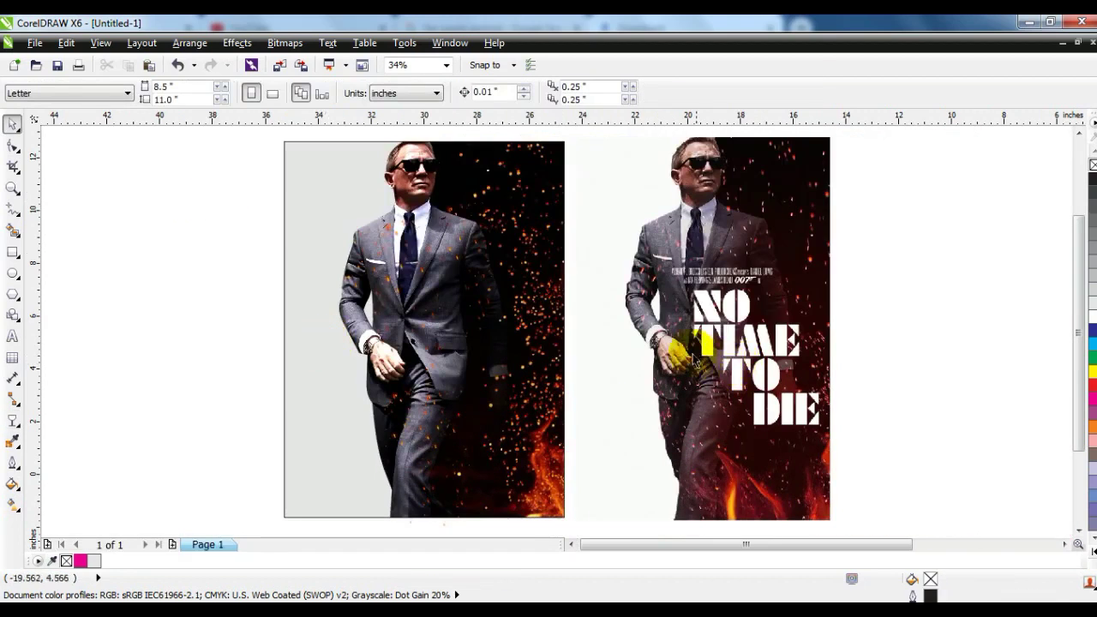
# Step: Add the artistic text "NO TIME TO DIE" beside the poster, with each word on its own line
pyautogui.click(13, 336)
pyautogui.click(104, 237)
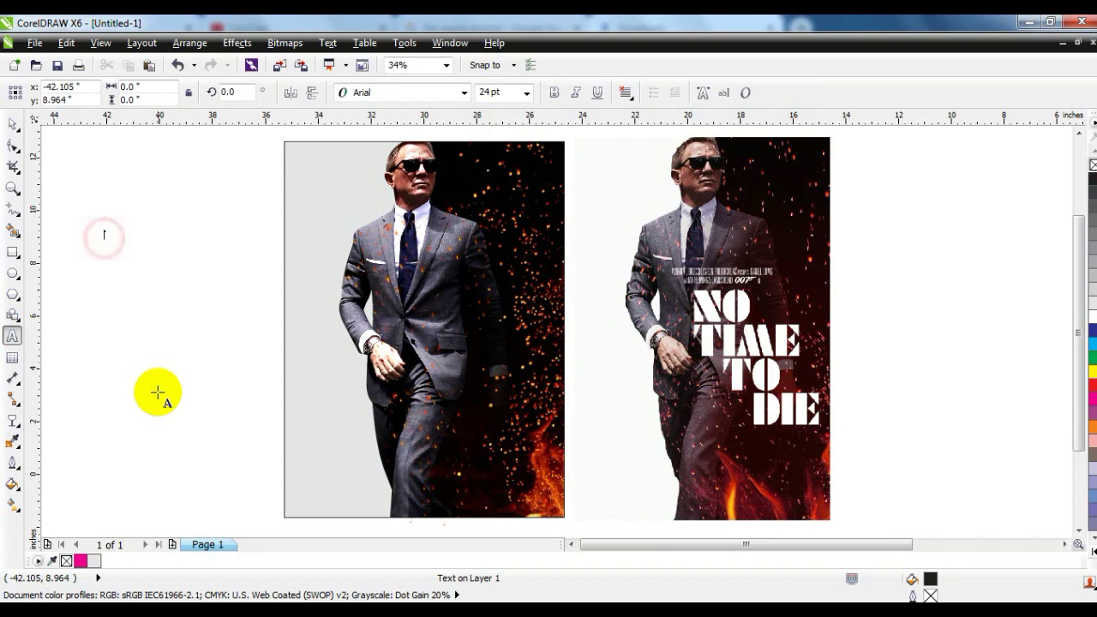
pyautogui.write('NO')
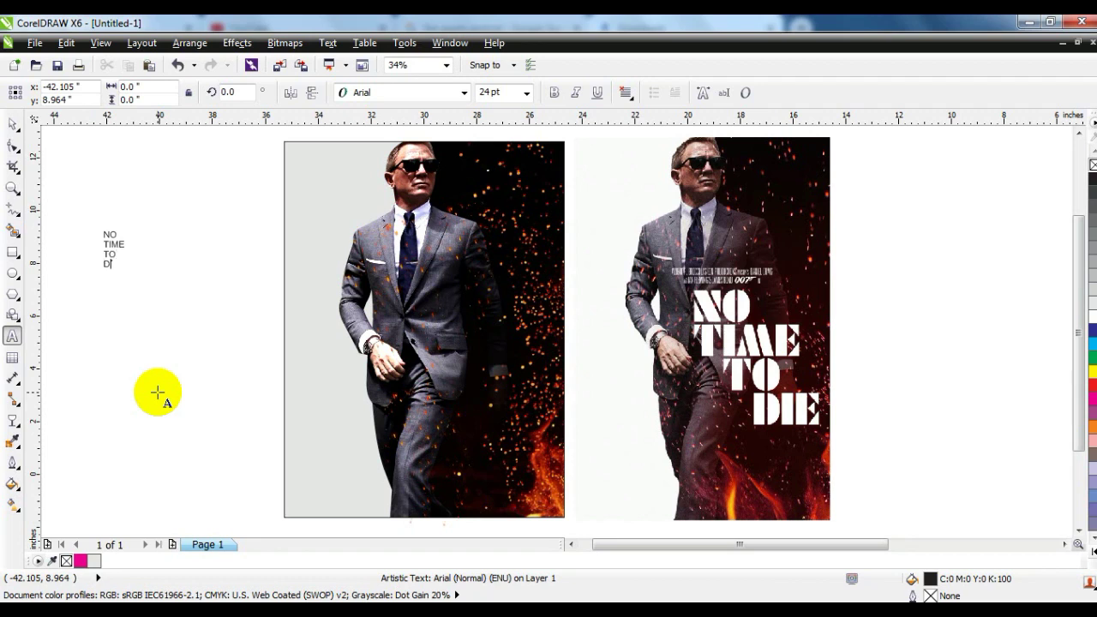
pyautogui.click(12, 124)
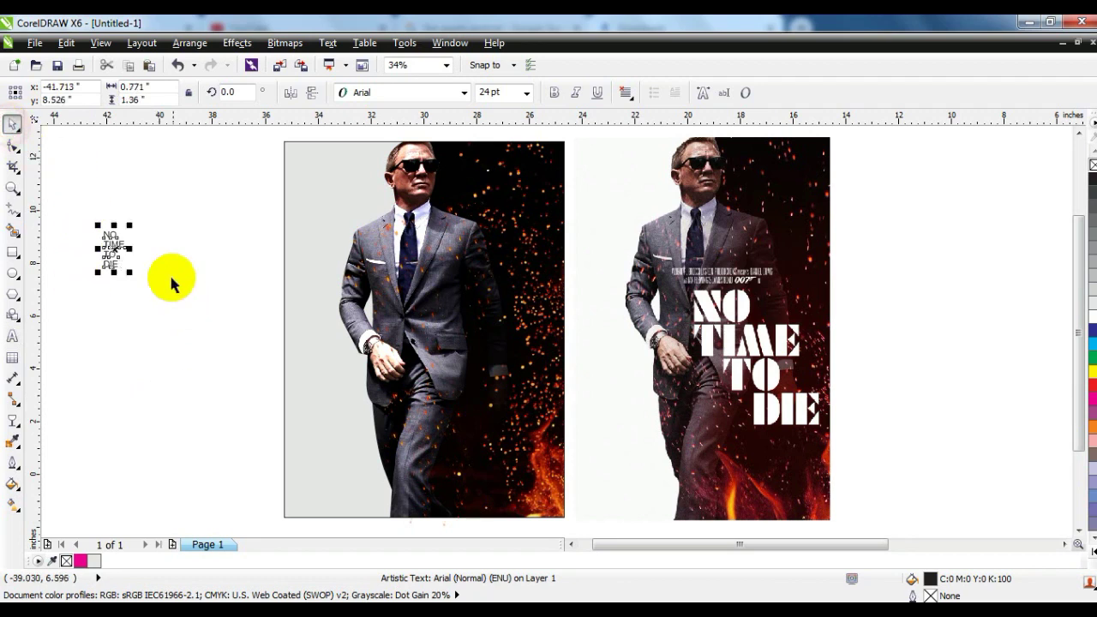
# Step: Enlarge the title text to about 141.6 pt and set its font to DekoBlackExtended-Serial DB
pyautogui.moveTo(128, 270); pyautogui.dragTo(313, 450)
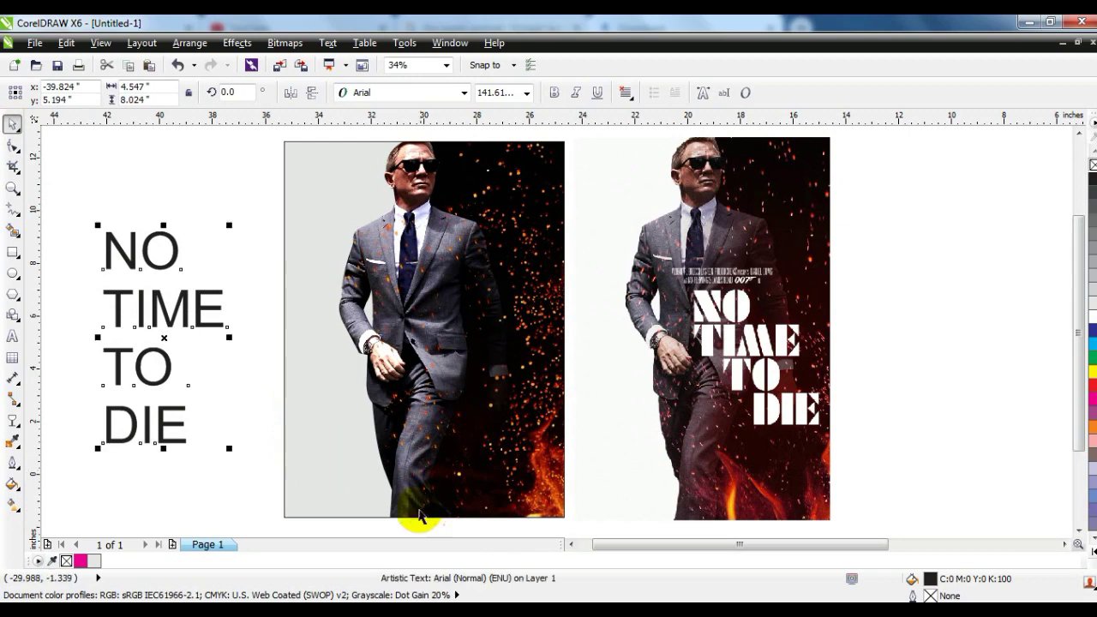
pyautogui.click(429, 92)
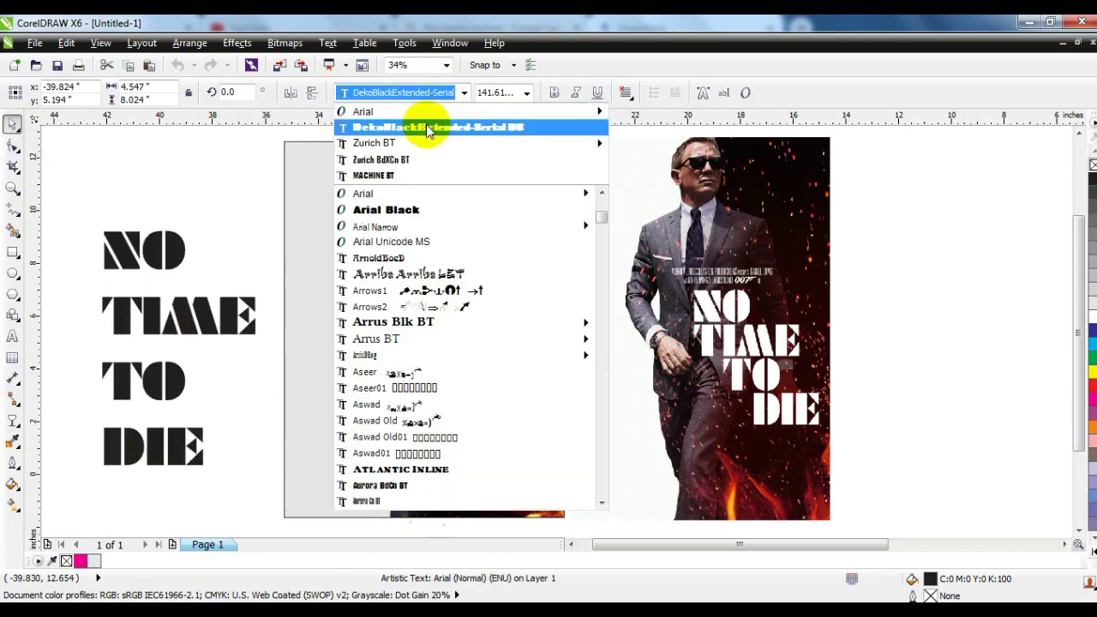
pyautogui.click(423, 127)
# Step: Tighten the title text's line spacing until the four words sit almost directly beneath one another
pyautogui.click(13, 148)
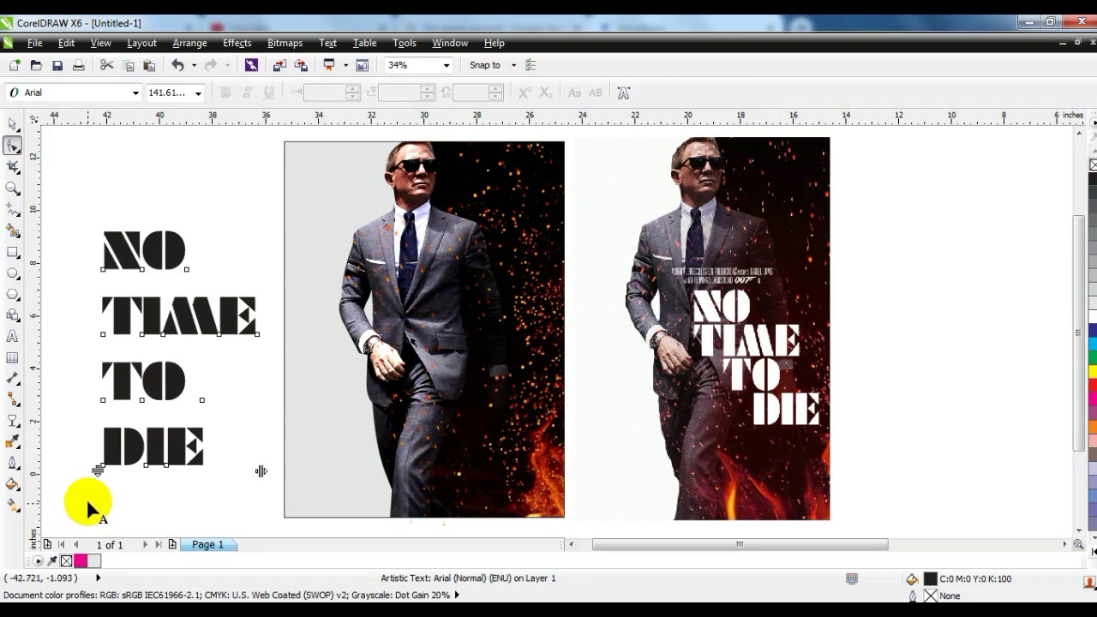
pyautogui.moveTo(96, 472); pyautogui.dragTo(100, 379)
pyautogui.click(11, 149)
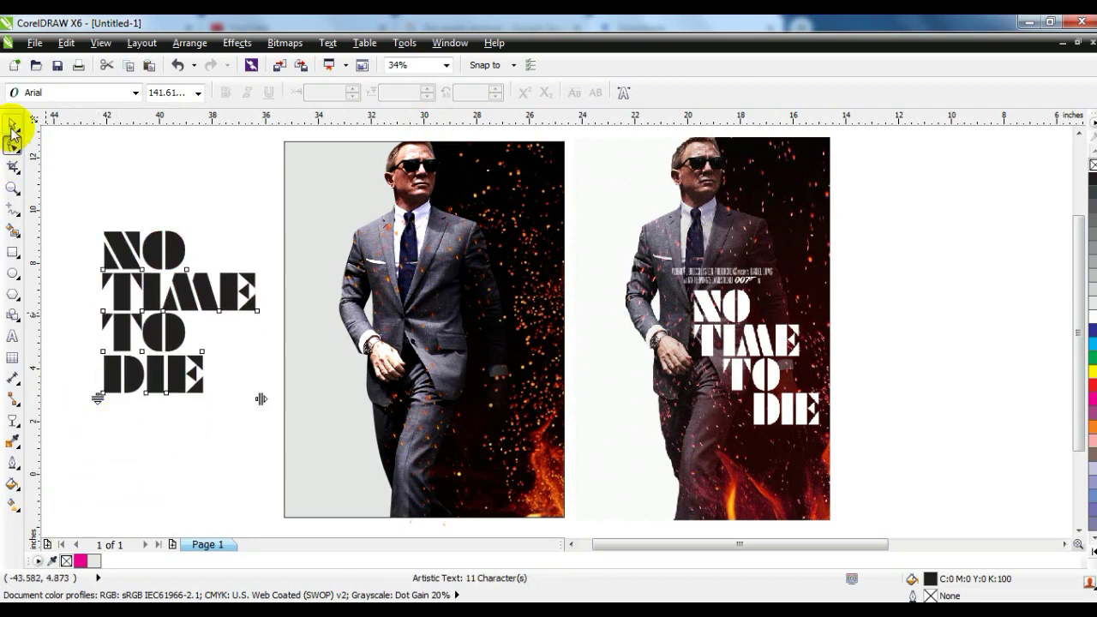
pyautogui.click(12, 126)
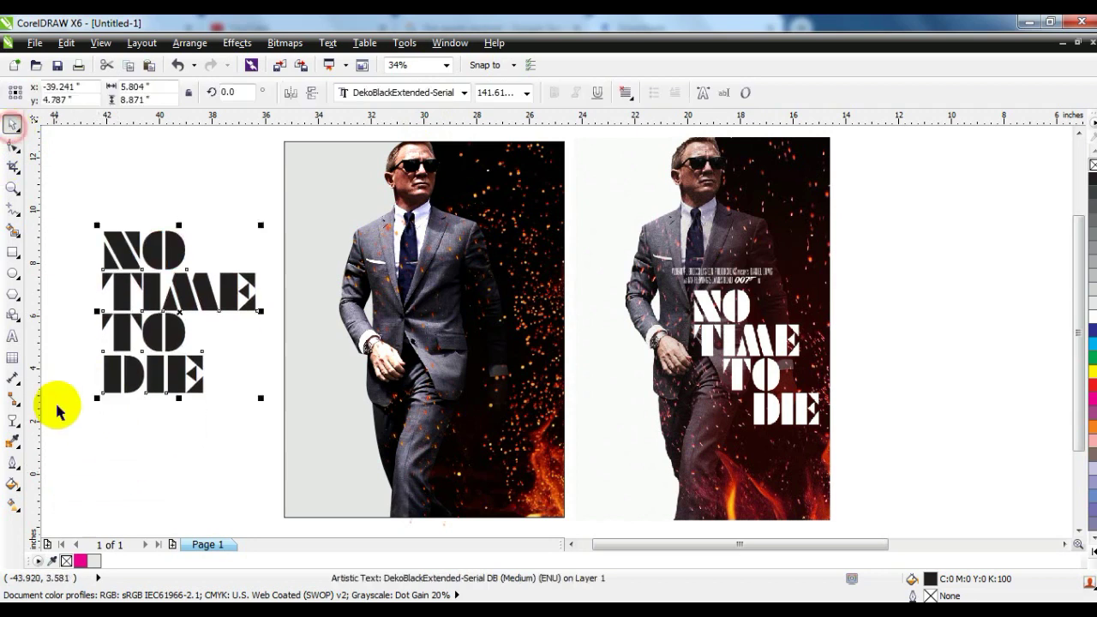
# Step: Break the title apart into separate lines and shift "TO" and "DIE" progressively rightward into a stepped layout like the reference
pyautogui.click(189, 43)
pyautogui.click(182, 223)
pyautogui.click(184, 159)
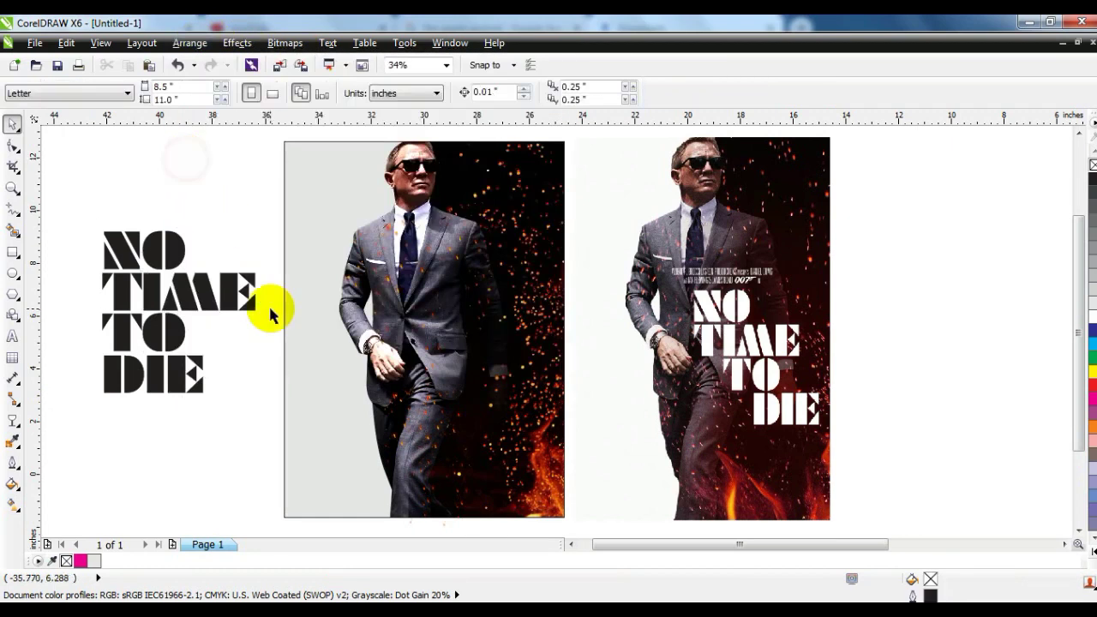
pyautogui.moveTo(152, 335); pyautogui.dragTo(195, 335)
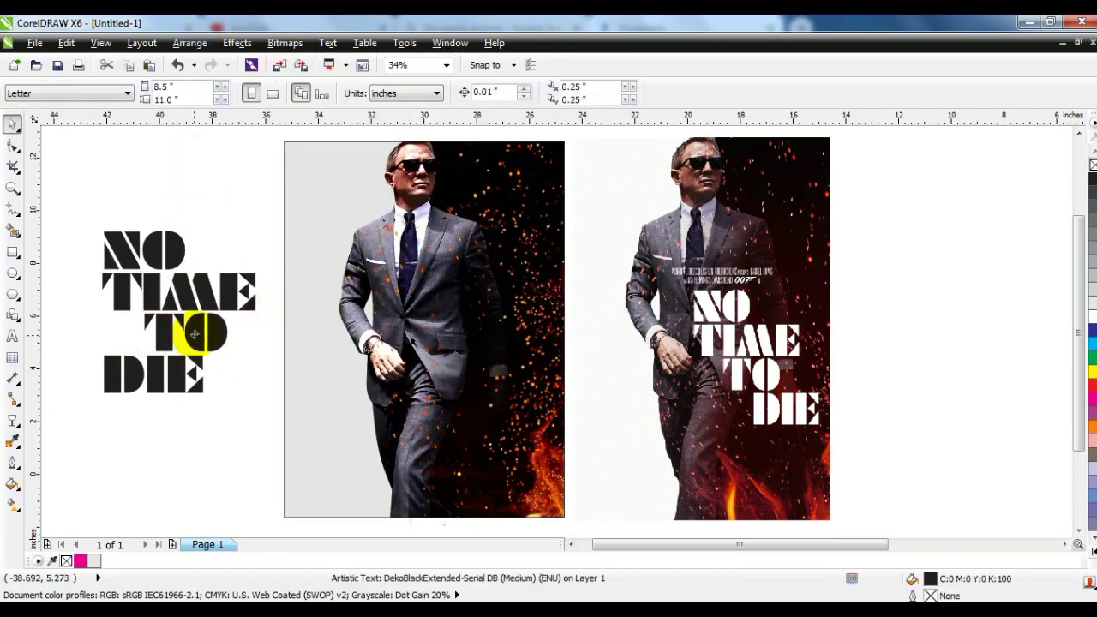
pyautogui.click(194, 334)
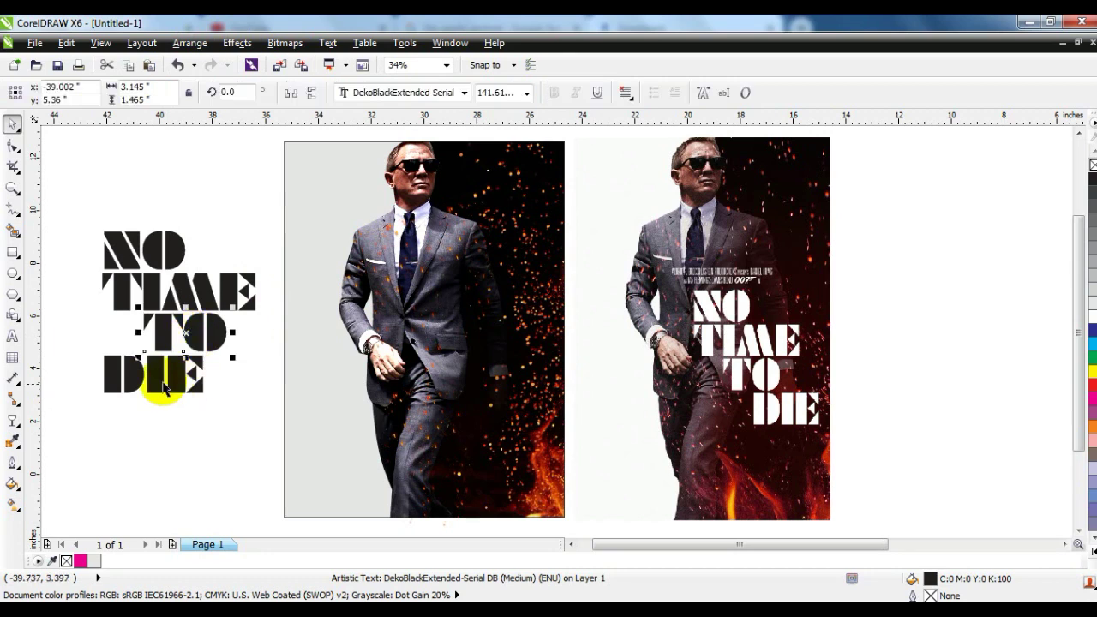
pyautogui.moveTo(160, 382); pyautogui.dragTo(247, 374)
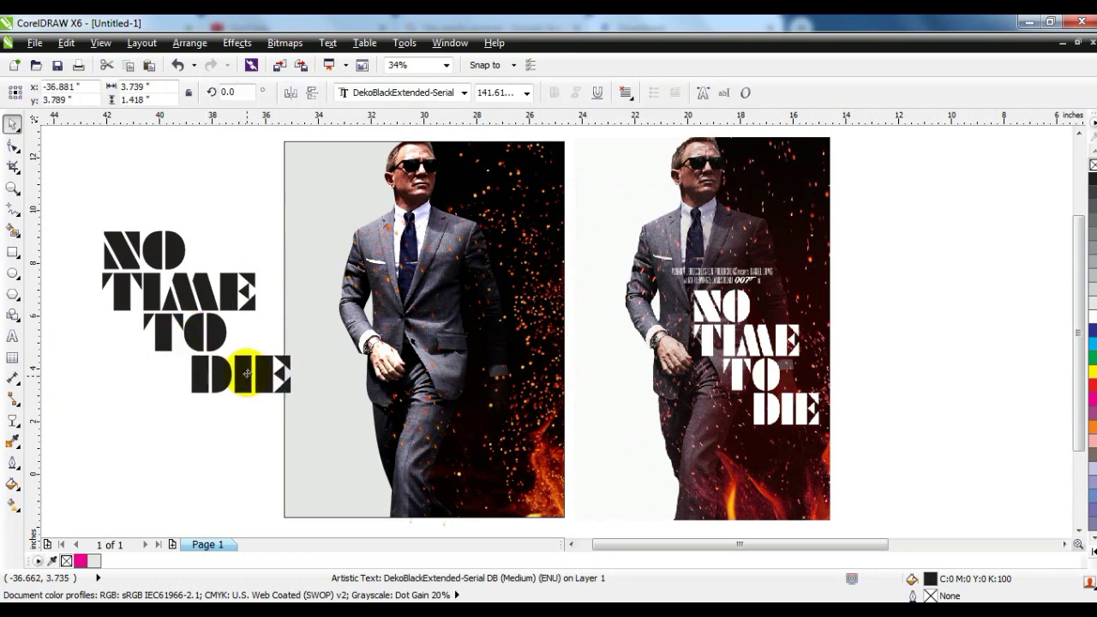
# Step: Fill all four title words with white, scale them together to about 110.5 pt, and place them over the man's jacket and the dark background
pyautogui.moveTo(66, 216); pyautogui.dragTo(309, 405)
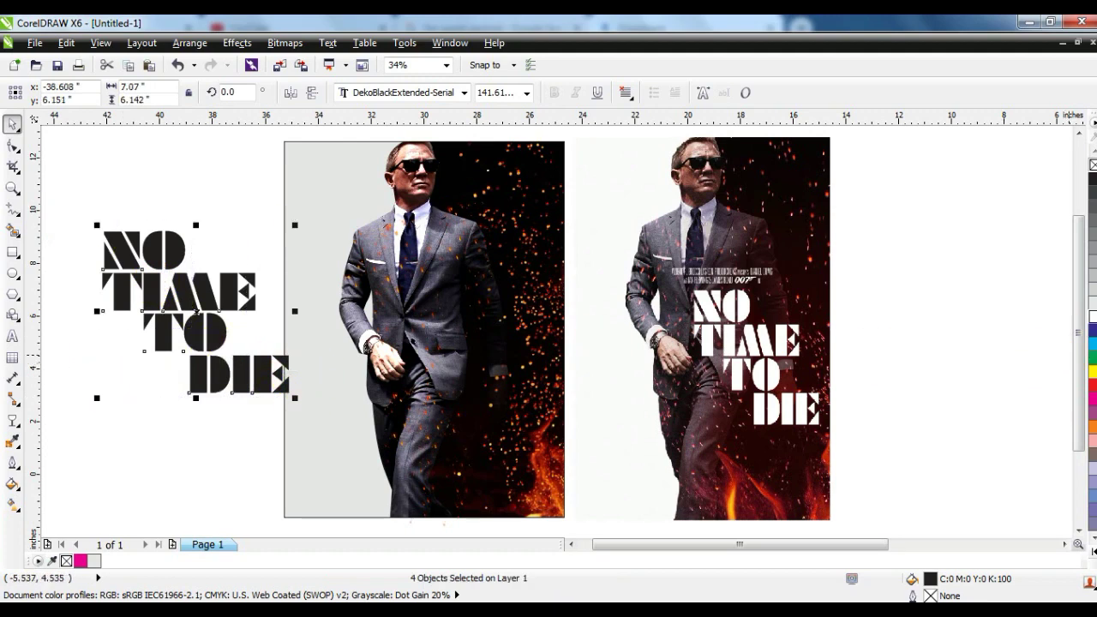
pyautogui.click(1093, 318)
pyautogui.moveTo(295, 398); pyautogui.dragTo(246, 360)
pyautogui.moveTo(169, 281); pyautogui.dragTo(463, 320)
pyautogui.moveTo(529, 380); pyautogui.dragTo(573, 403)
pyautogui.moveTo(505, 381); pyautogui.dragTo(504, 387)
pyautogui.moveTo(441, 334); pyautogui.dragTo(440, 333)
pyautogui.moveTo(396, 273); pyautogui.dragTo(401, 278)
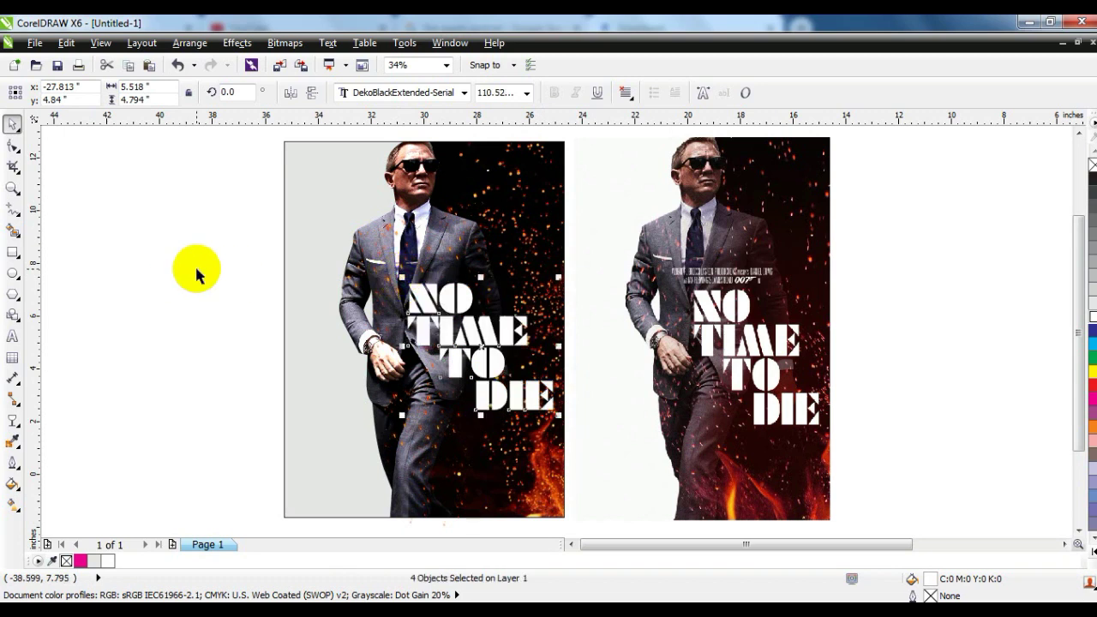
# Step: Nudge the title words slightly left and fill the poster's grey background rectangle with white
pyautogui.click(198, 270)
pyautogui.click(198, 330)
pyautogui.moveTo(226, 220); pyautogui.dragTo(540, 412)
pyautogui.click(199, 377)
pyautogui.click(312, 421)
pyautogui.click(1093, 317)
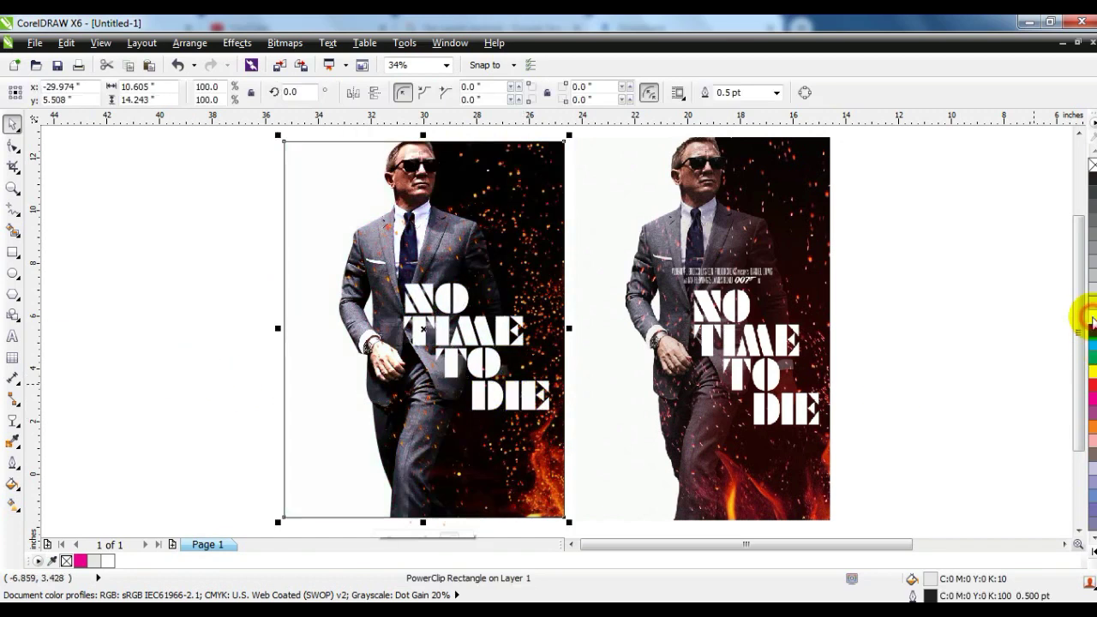
pyautogui.click(926, 334)
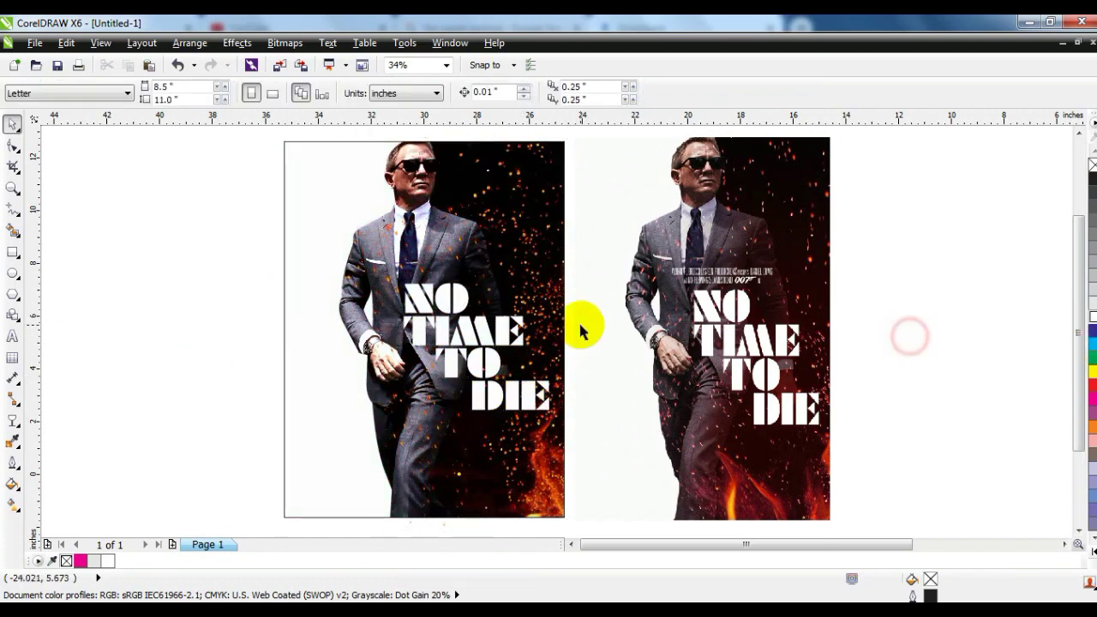
# Step: Remove the outline from the poster's background rectangle
pyautogui.scroll(-2, 588, 323)
pyautogui.moveTo(576, 430); pyautogui.dragTo(394, 216)
pyautogui.moveTo(512, 315); pyautogui.dragTo(506, 316)
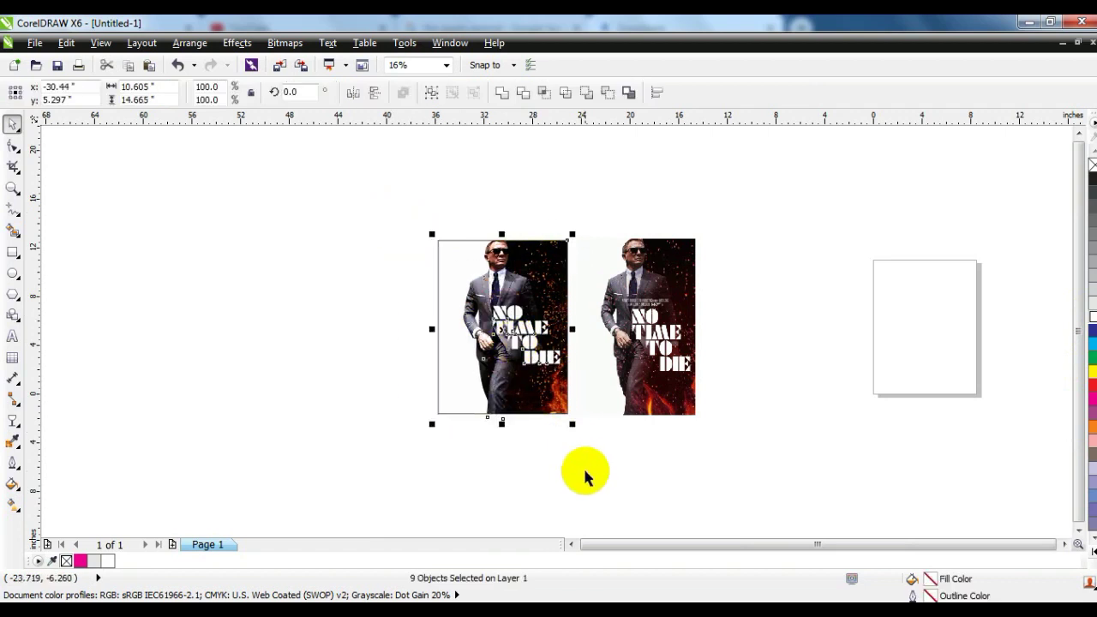
pyautogui.click(586, 471)
pyautogui.click(452, 246)
pyautogui.rightClick(1092, 165)
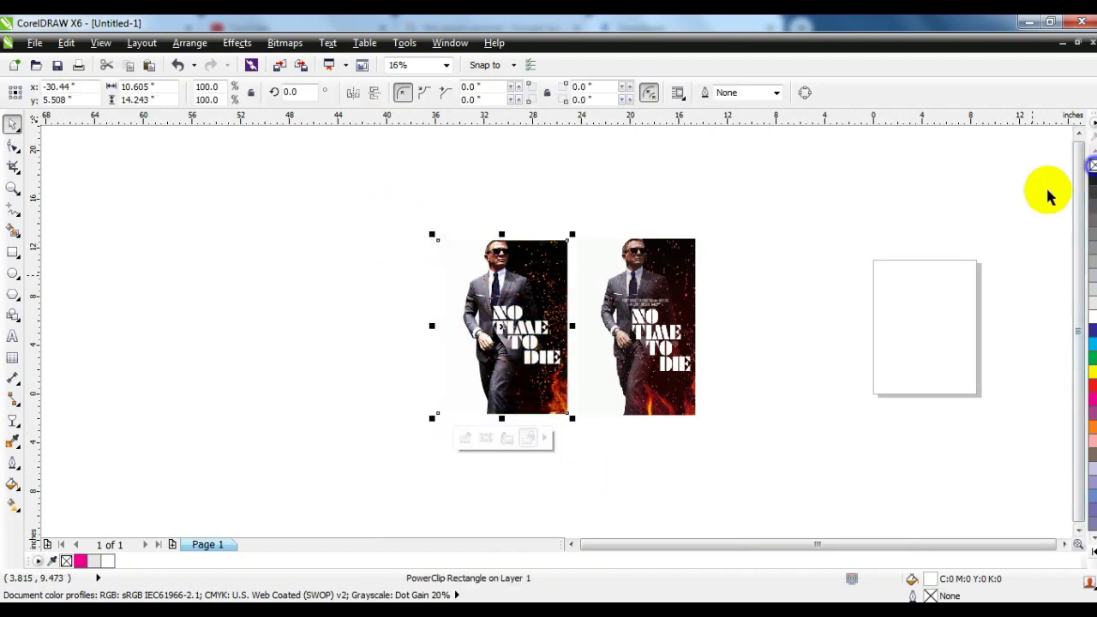
pyautogui.click(945, 229)
# Step: Select the finished poster together with the reference and compare them side by side in a full-screen preview
pyautogui.moveTo(320, 188); pyautogui.dragTo(352, 212)
pyautogui.moveTo(756, 433); pyautogui.dragTo(758, 428)
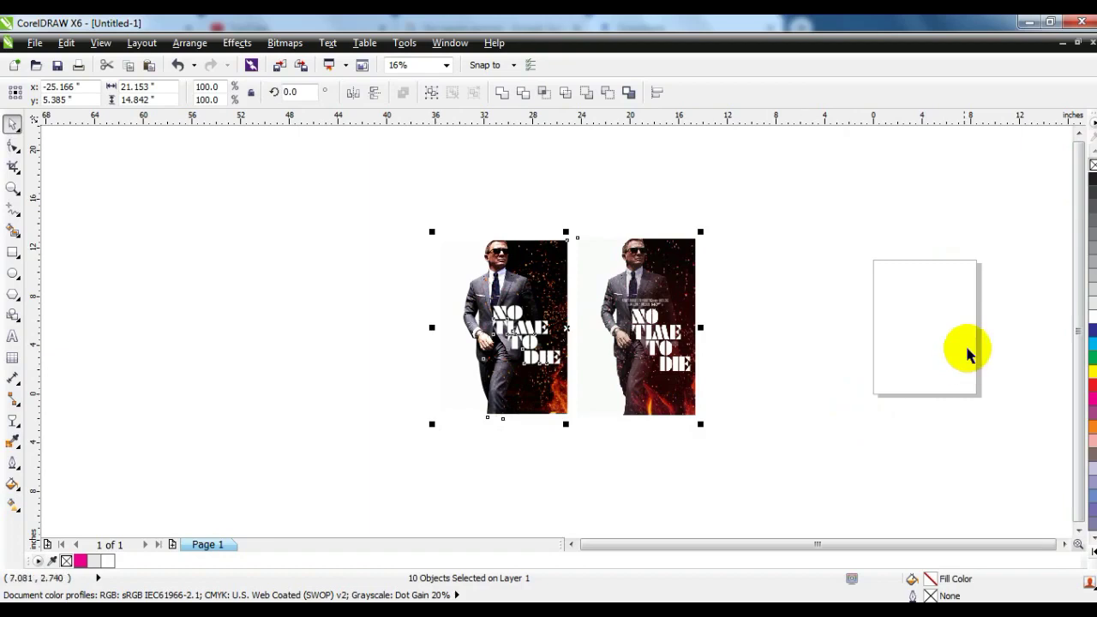
pyautogui.hotkey('shift', 'F2')
pyautogui.press('F9')
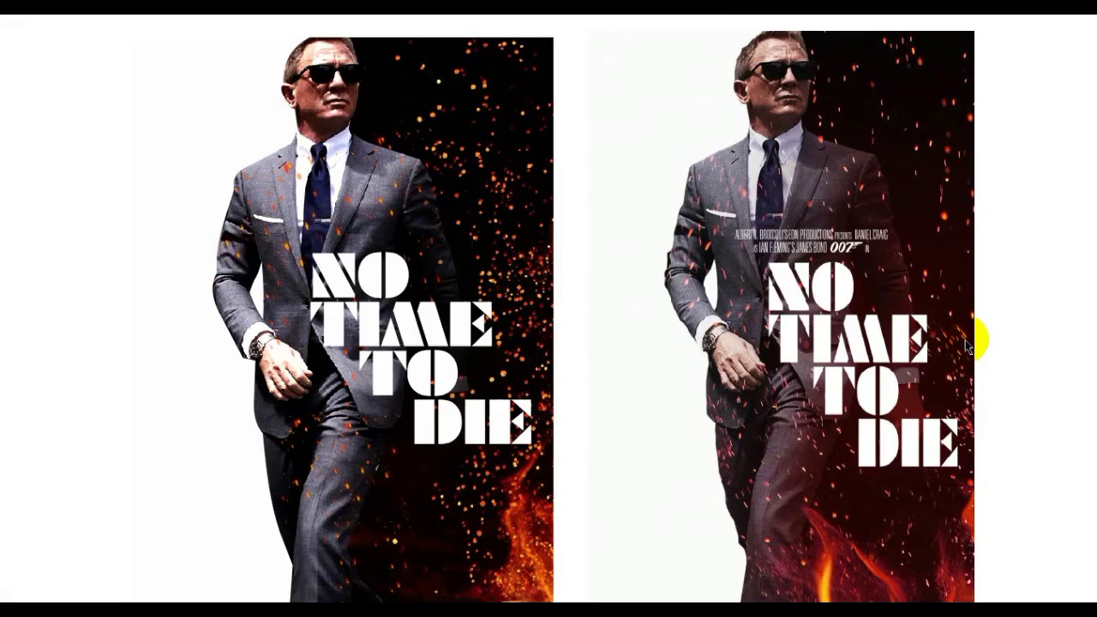